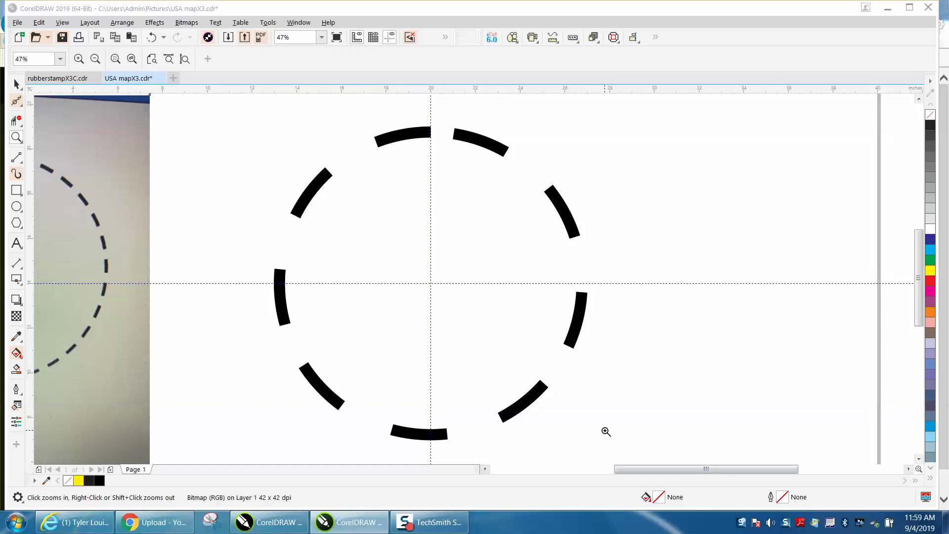
Delete the old dashed circle and draw a new circle around the guide crossing
scroll(606, 432, "down", 3)
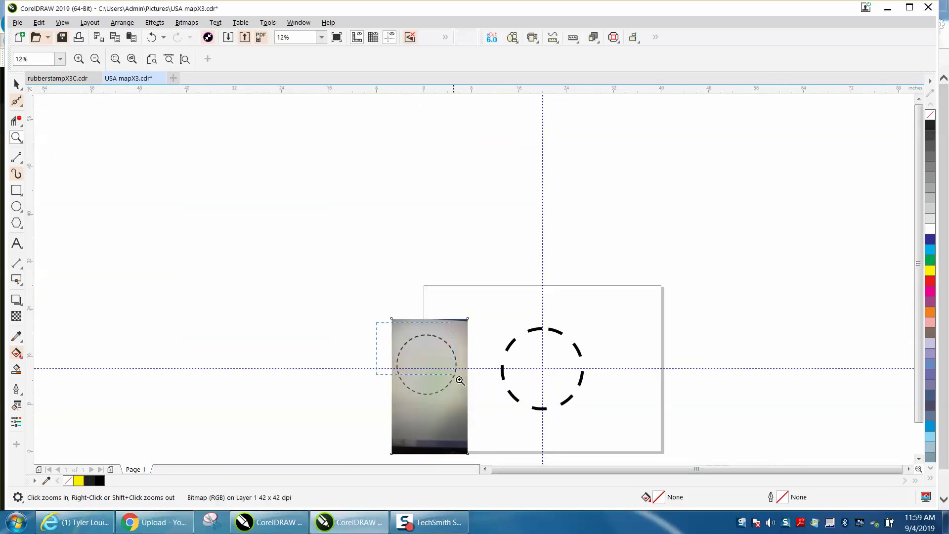
scroll(477, 401, "up", 4)
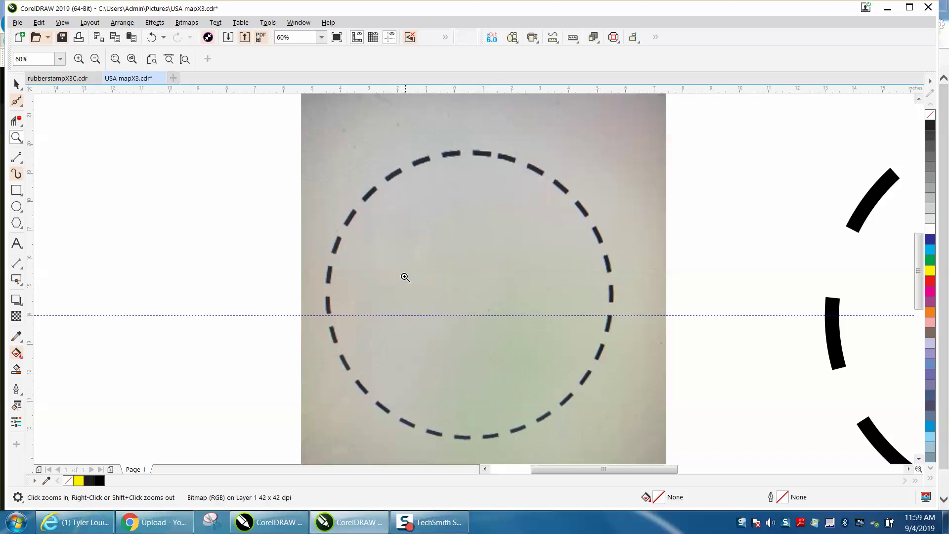
scroll(395, 180, "down", 2)
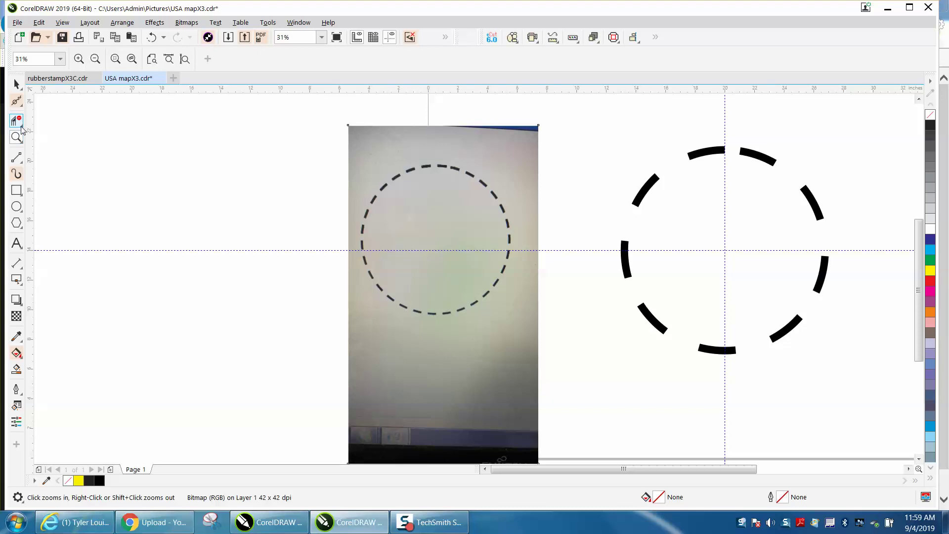
left_click(19, 103)
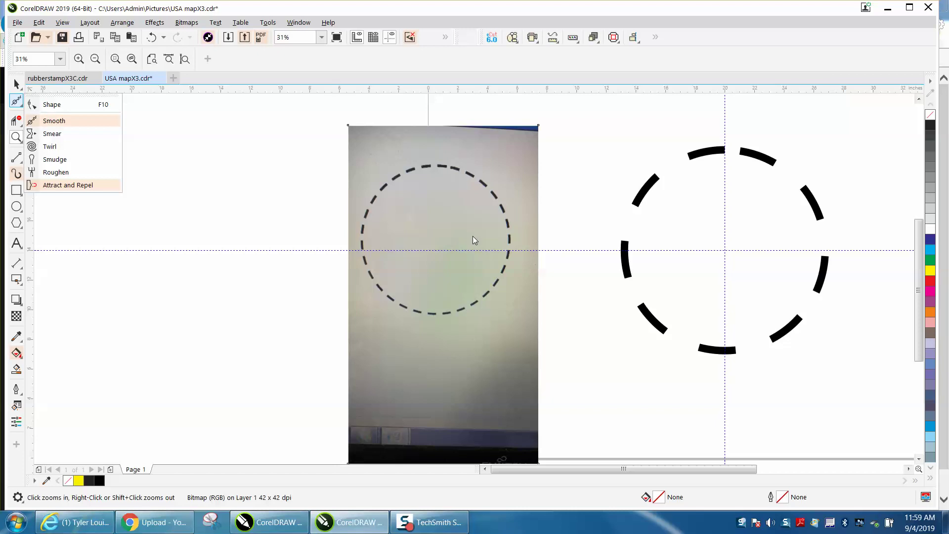
left_click(520, 180)
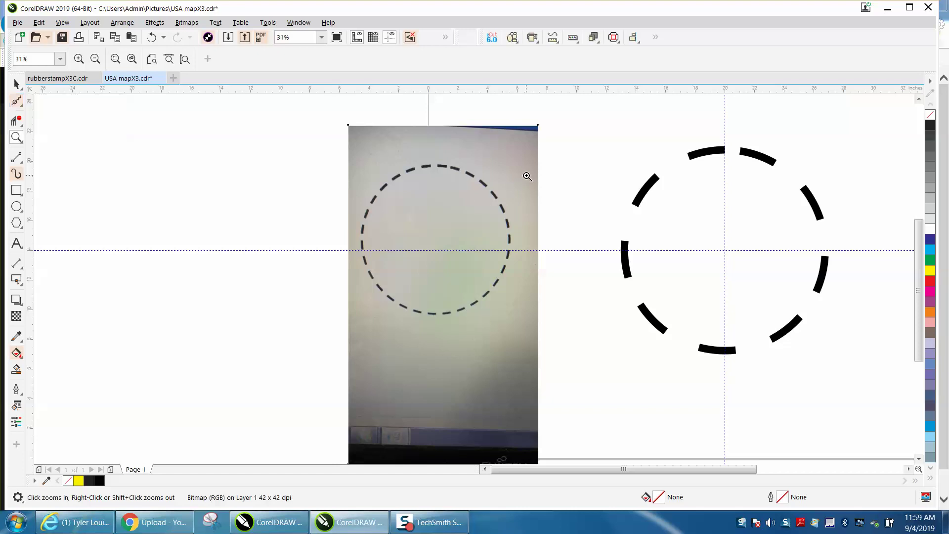
left_click(17, 85)
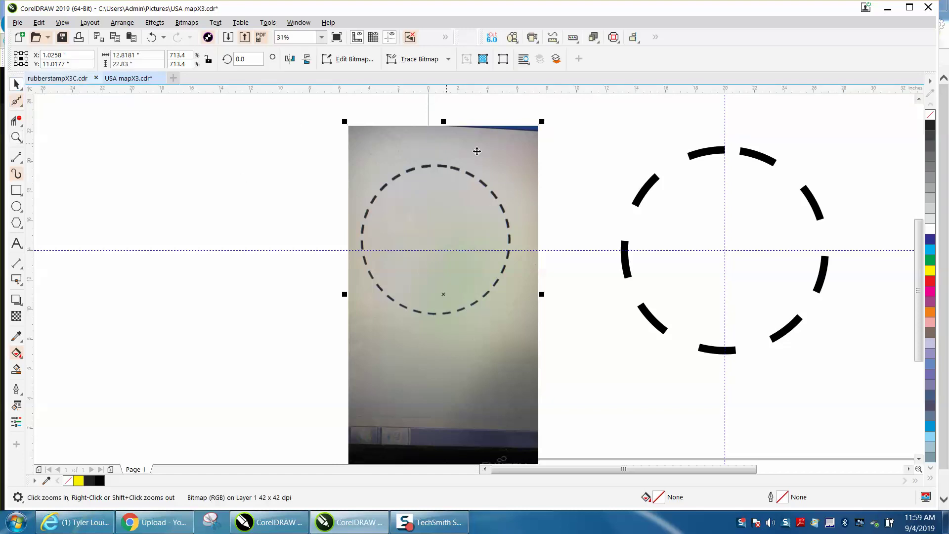
left_click(642, 191)
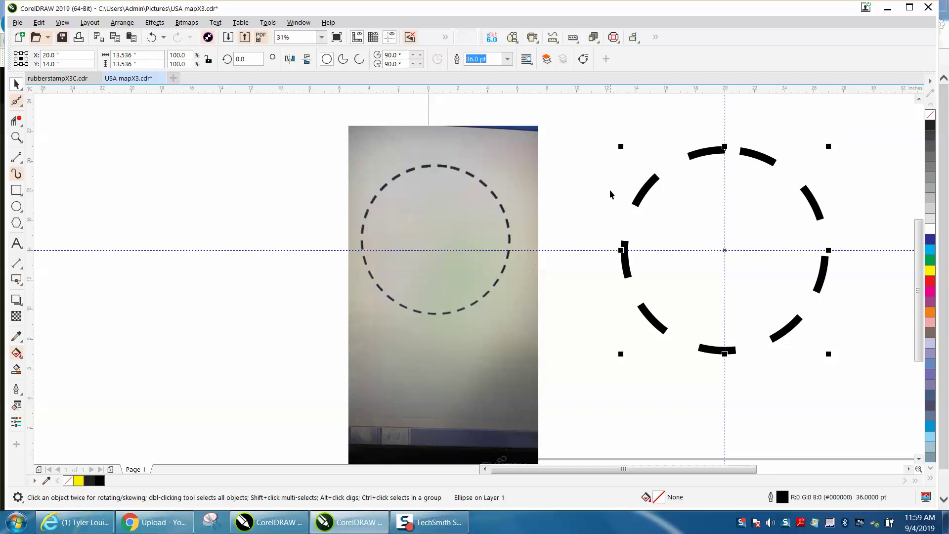
key("Delete")
left_click(17, 207)
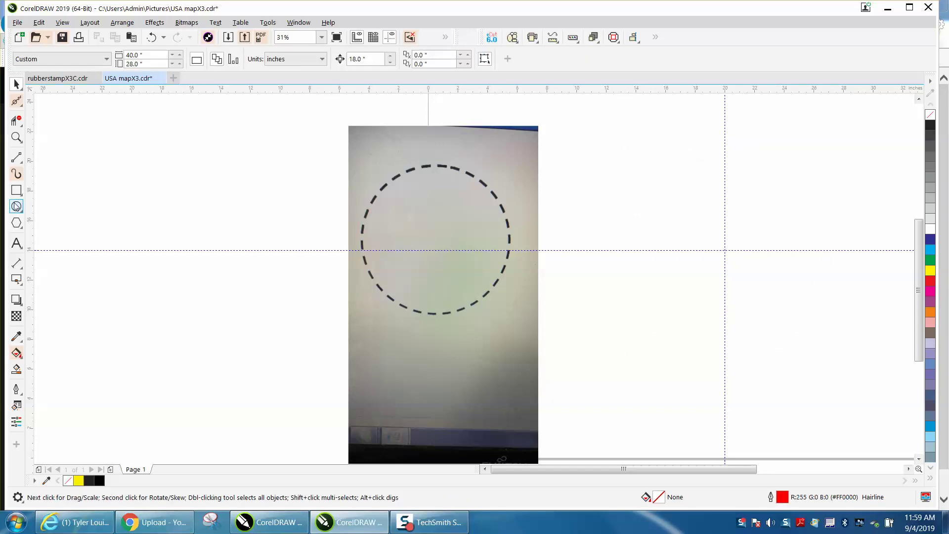
left_click_drag(819, 186, 642, 335)
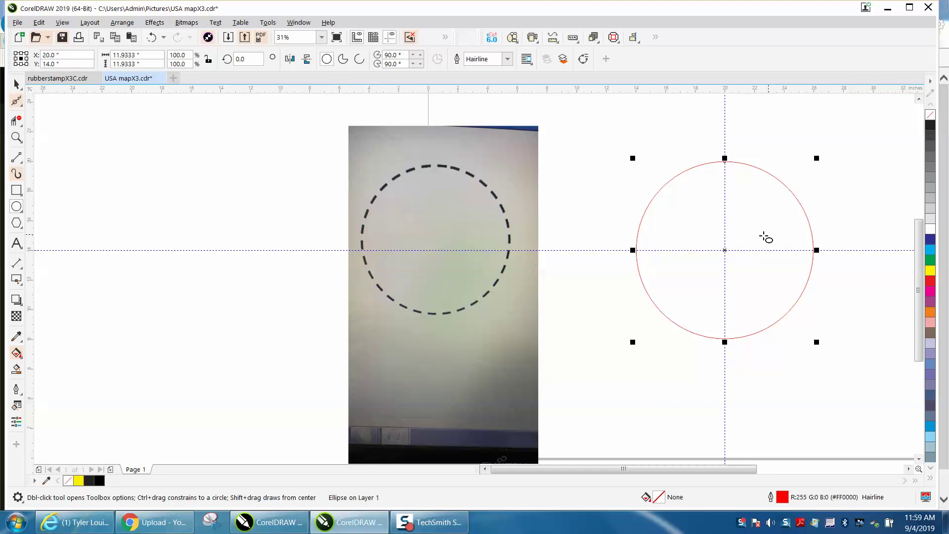
Try a 36.0 pt dashed outline, cancel it, then undo and redo the circle change
double_click(782, 499)
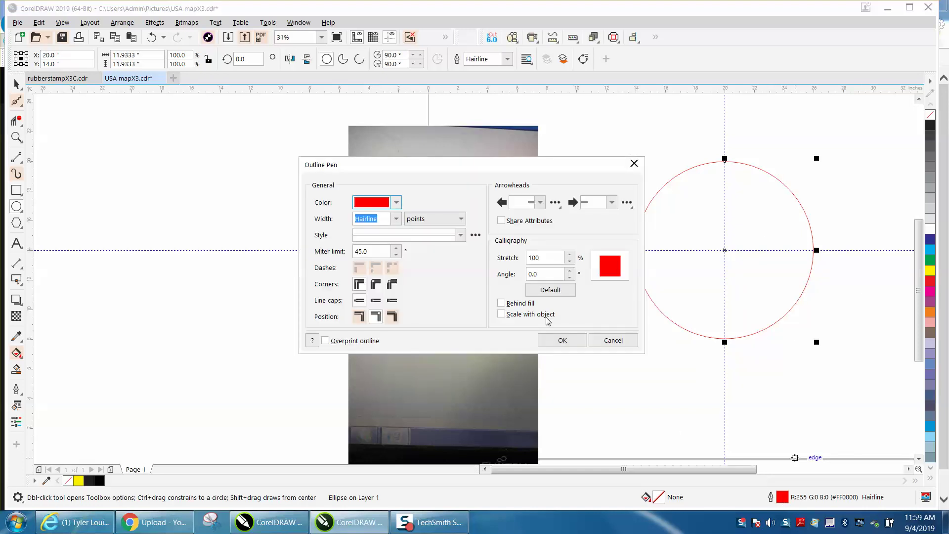
left_click(396, 220)
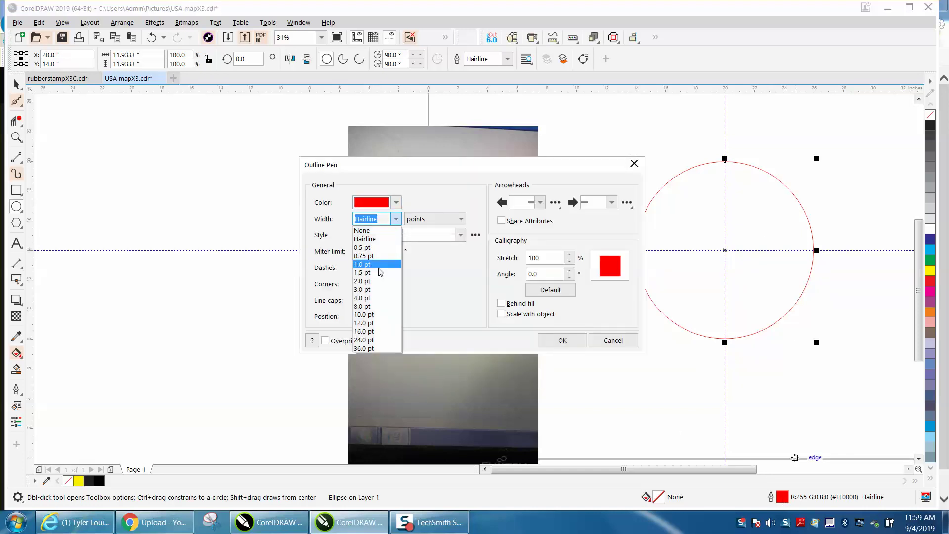
left_click(371, 348)
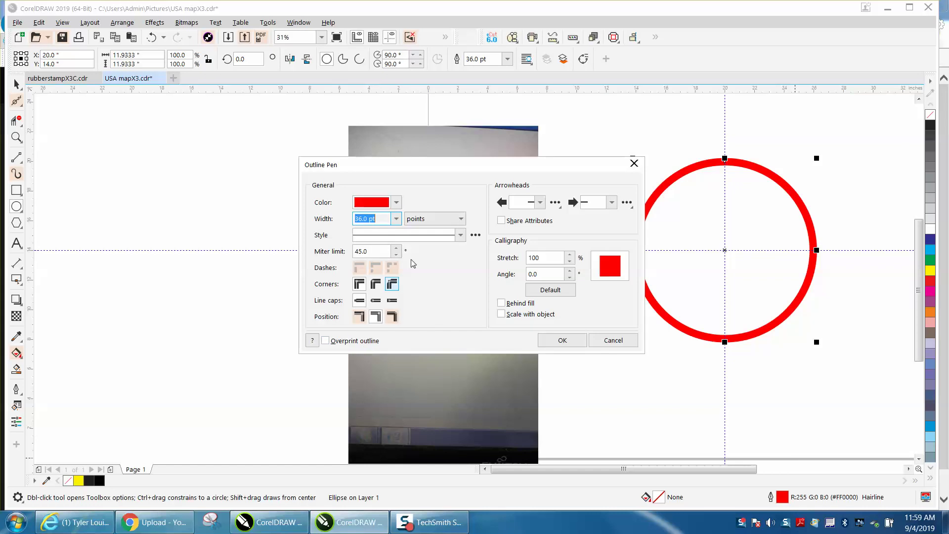
left_click(461, 236)
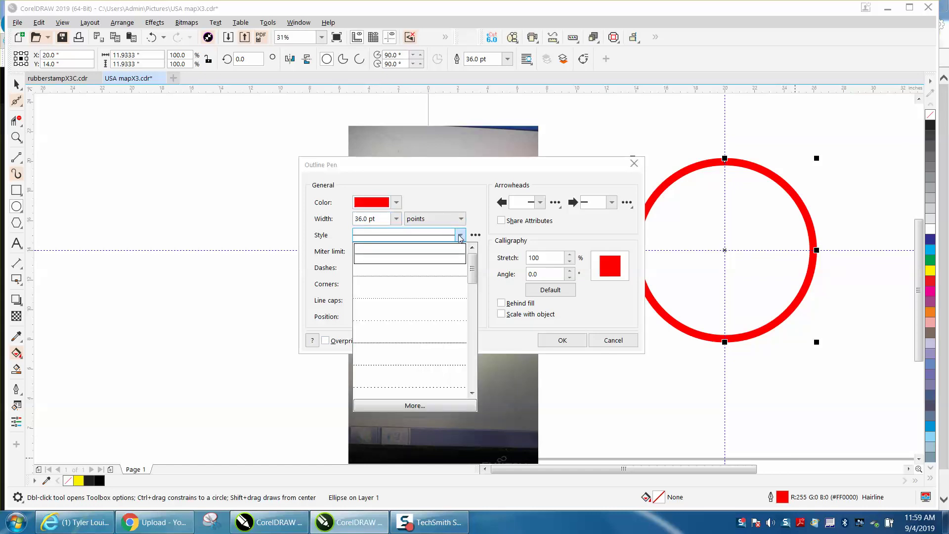
left_click_drag(472, 265, 472, 409)
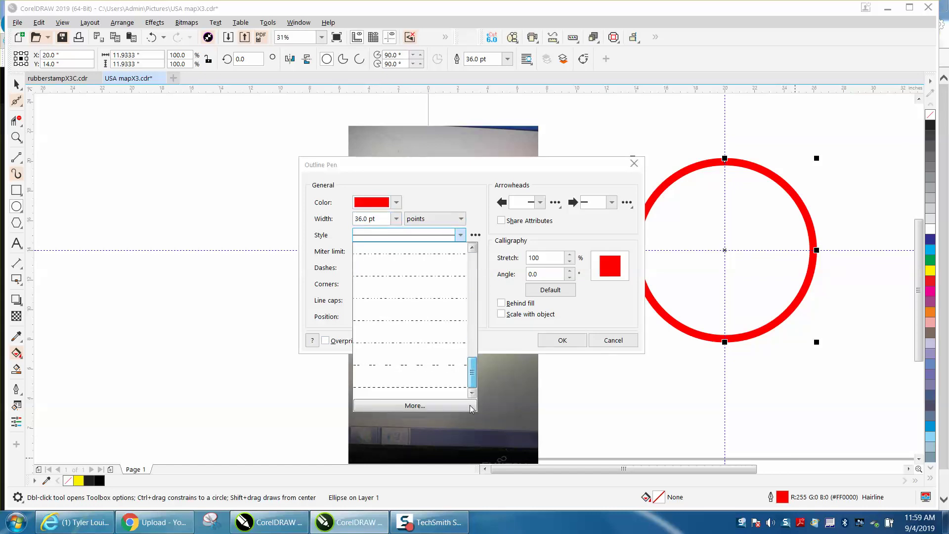
left_click(447, 392)
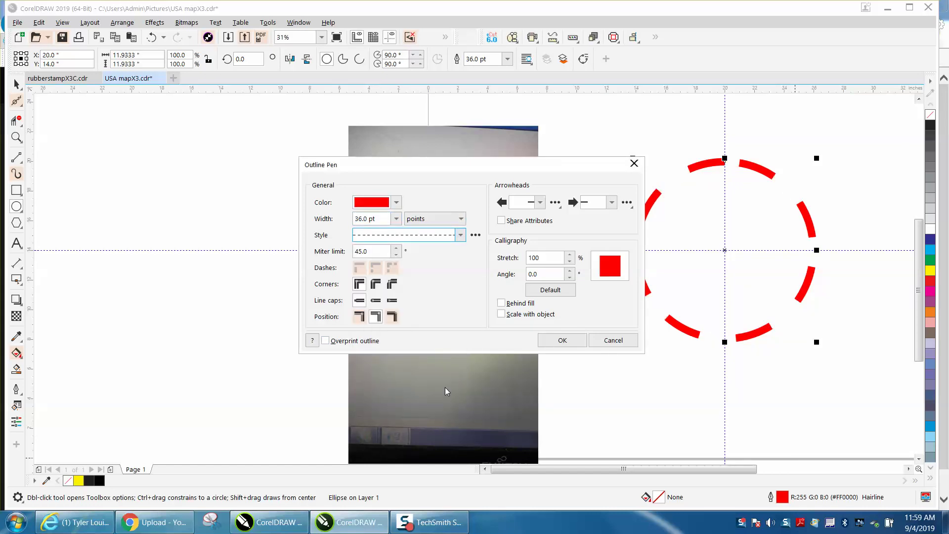
left_click(634, 163)
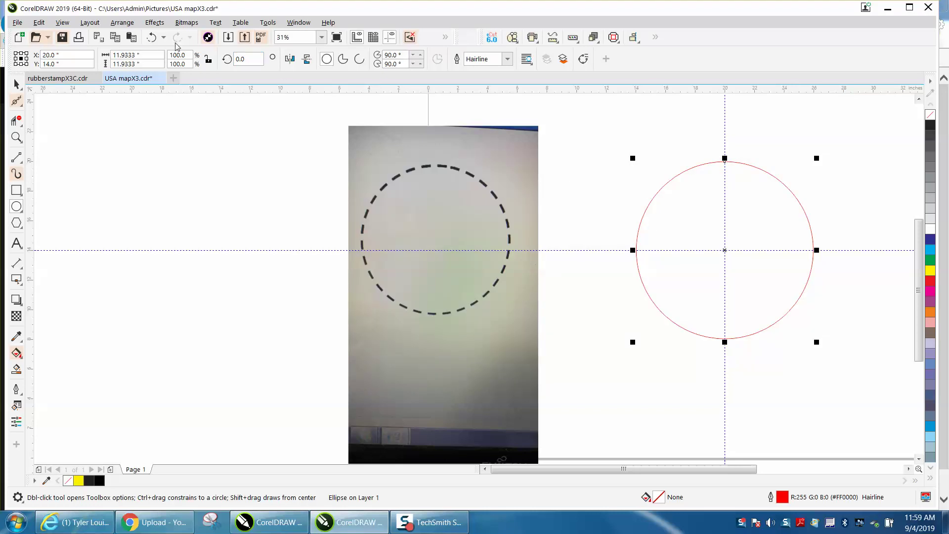
left_click(152, 37)
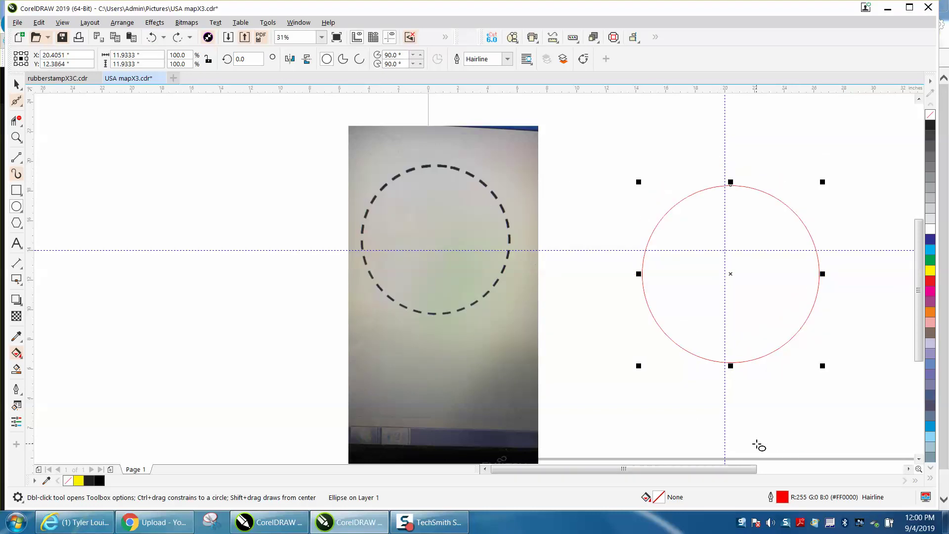
key("ctrl+shift+z")
Give the new circle a 36.0 pt outline using the last dashed line style
double_click(781, 497)
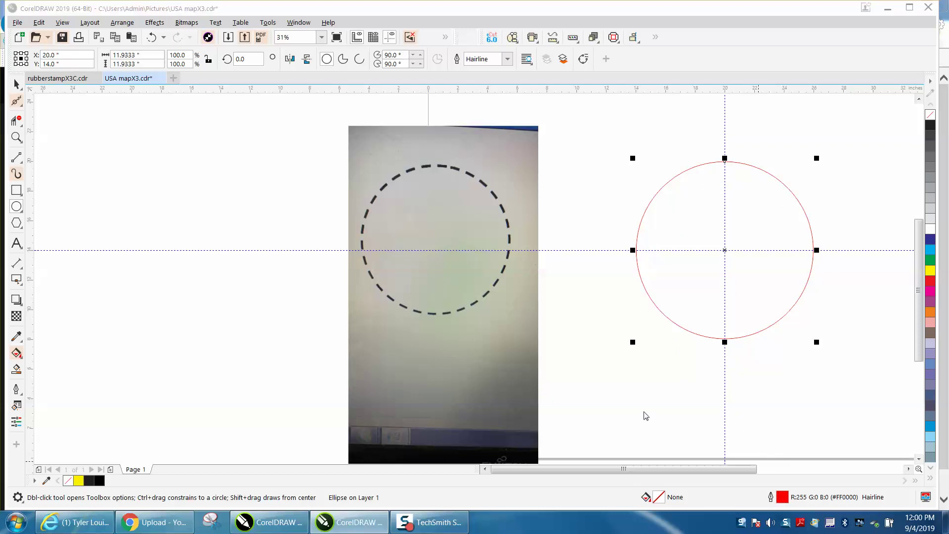
left_click(396, 218)
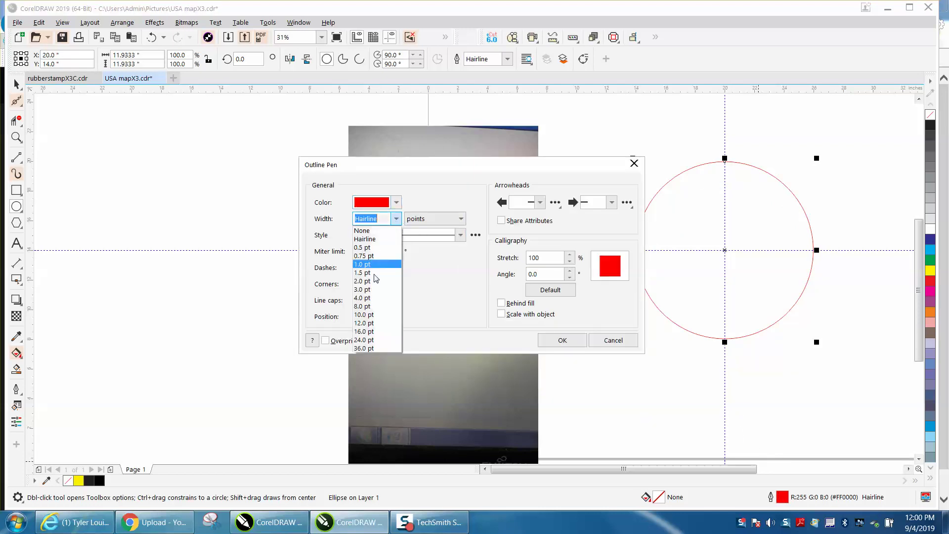
left_click(375, 352)
left_click(460, 236)
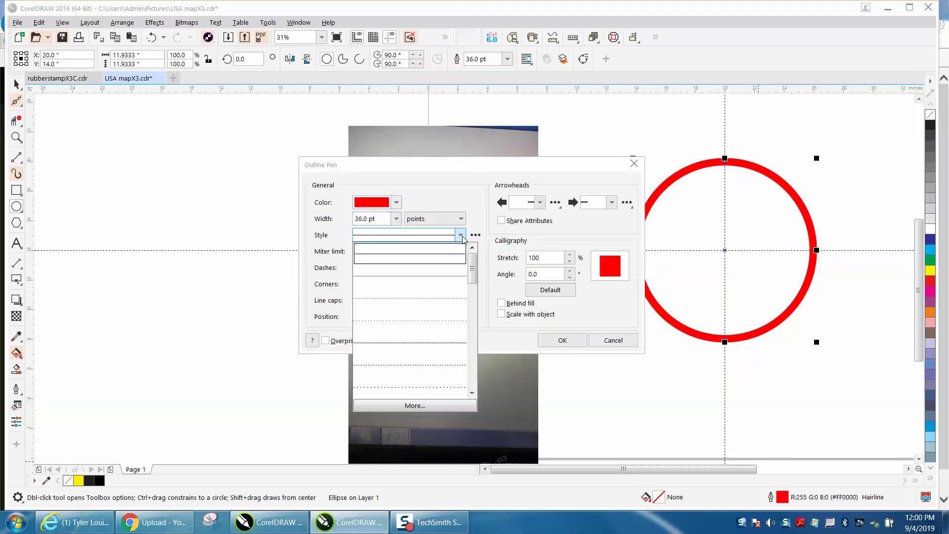
scroll(477, 285, "down", 5)
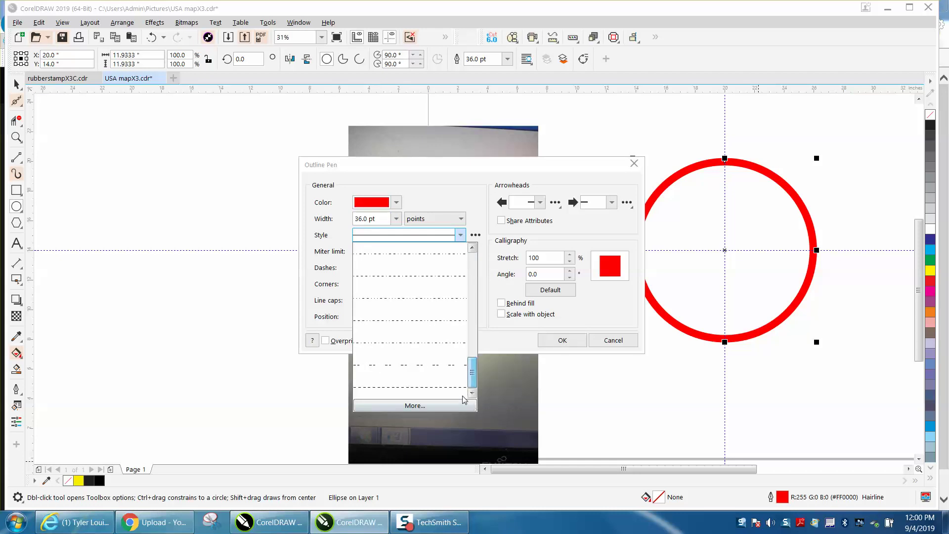
left_click(454, 391)
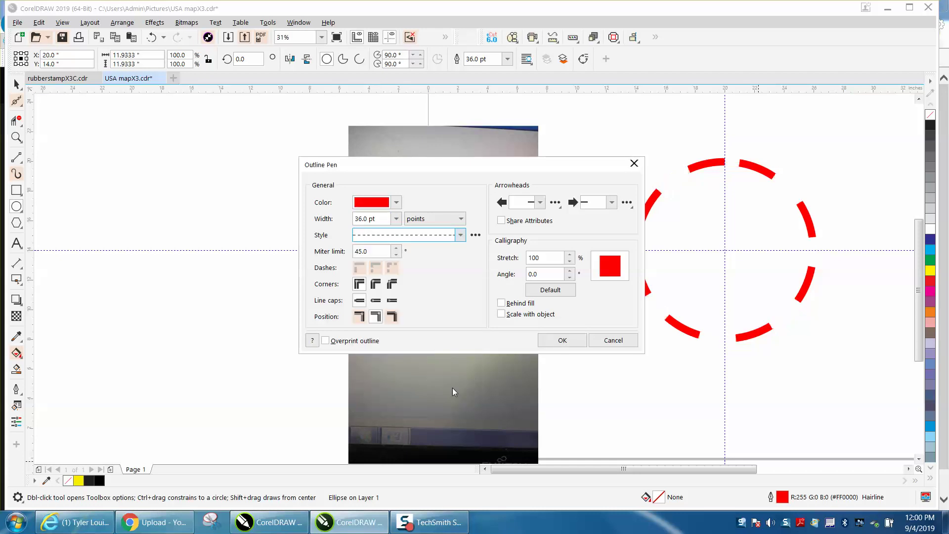
left_click(564, 341)
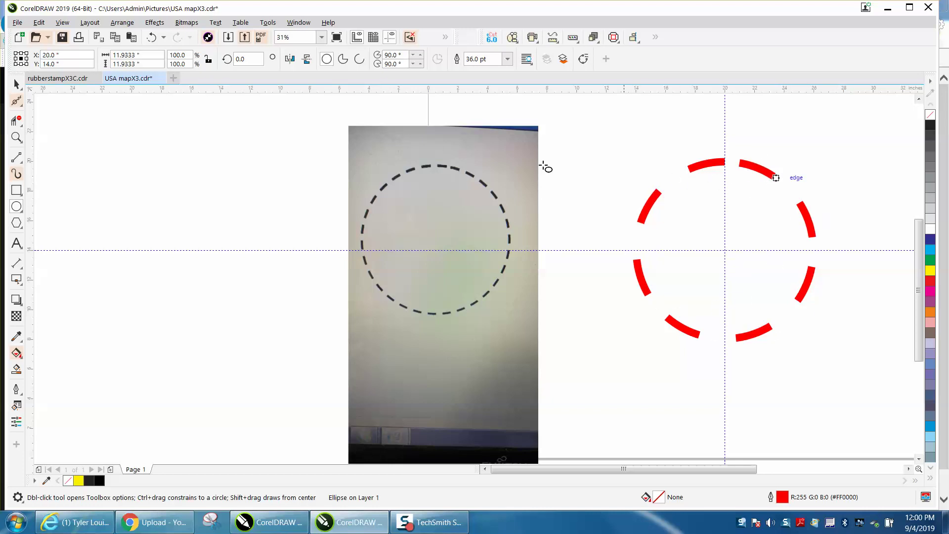
Delete the red 36 pt dashed circle and drag the reference photo left and up
left_click(17, 84)
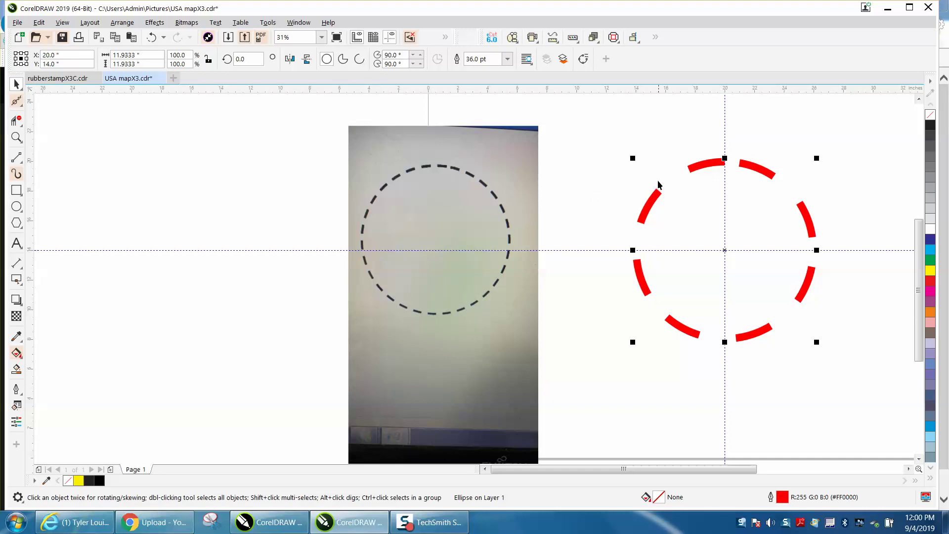
key("Delete")
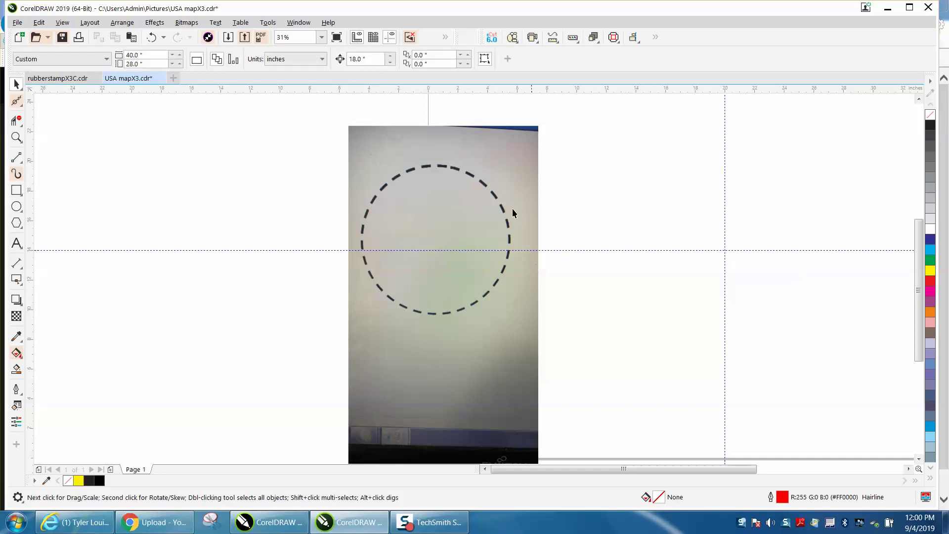
left_click_drag(500, 208, 422, 169)
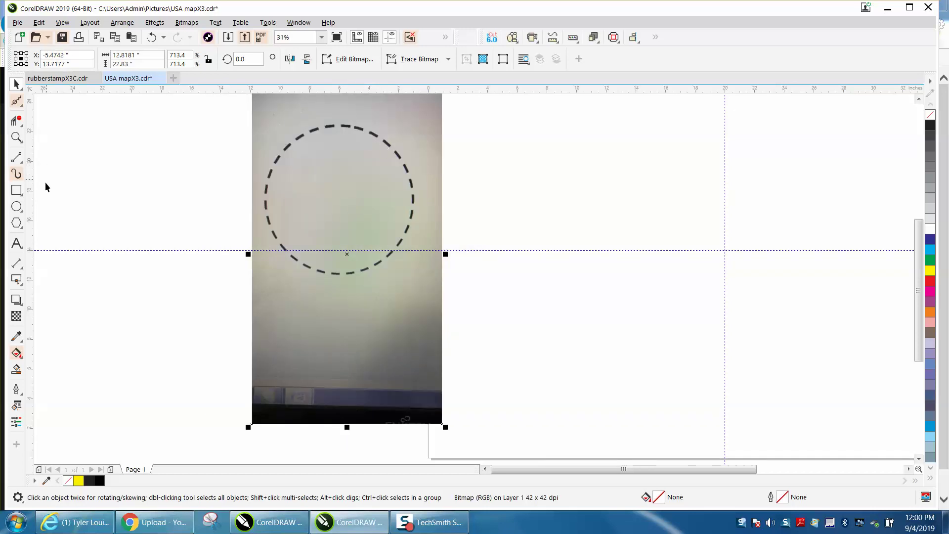
Draw a page-centred red hairline circle and add a concentric copy about 13.84 inches wide
left_click(17, 207)
left_click_drag(776, 165, 572, 371)
key("p")
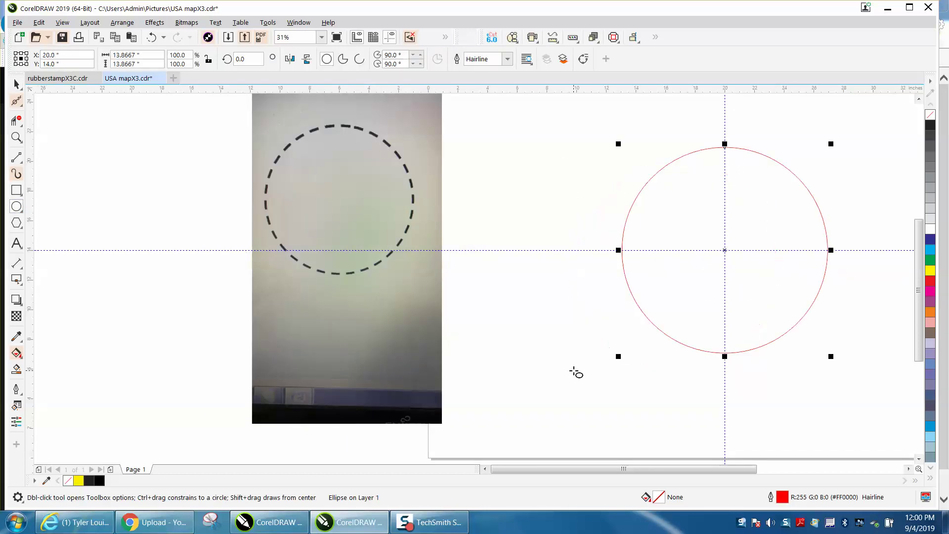
left_click(17, 84)
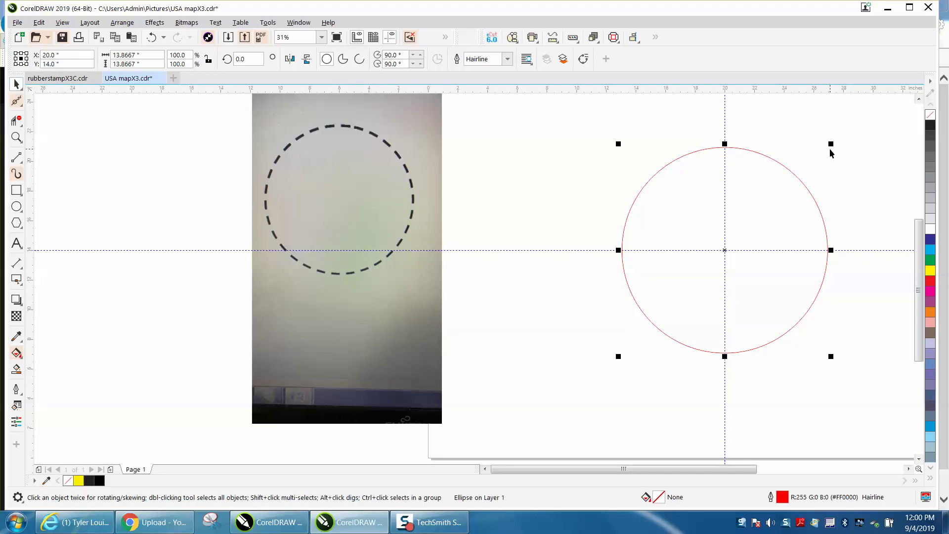
left_click_drag(831, 144, 825, 150)
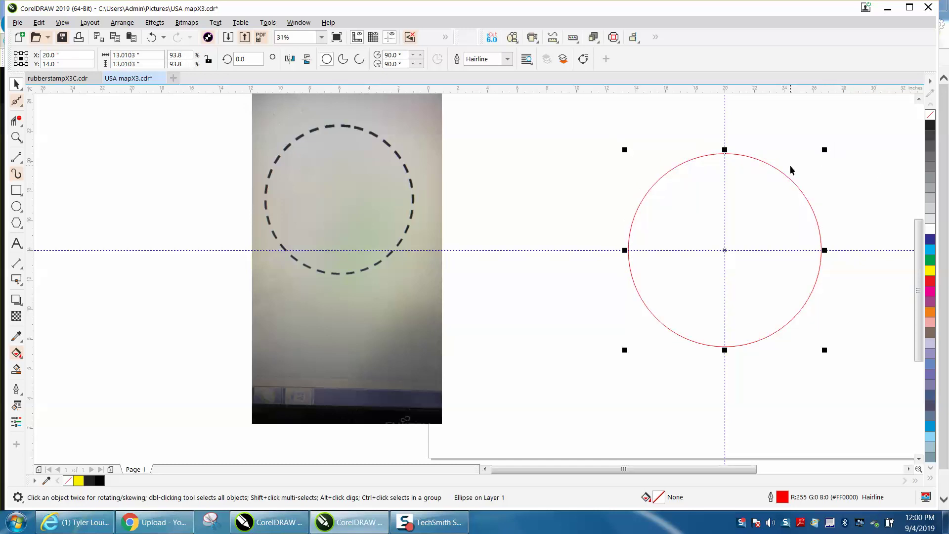
left_click_drag(825, 149, 833, 144)
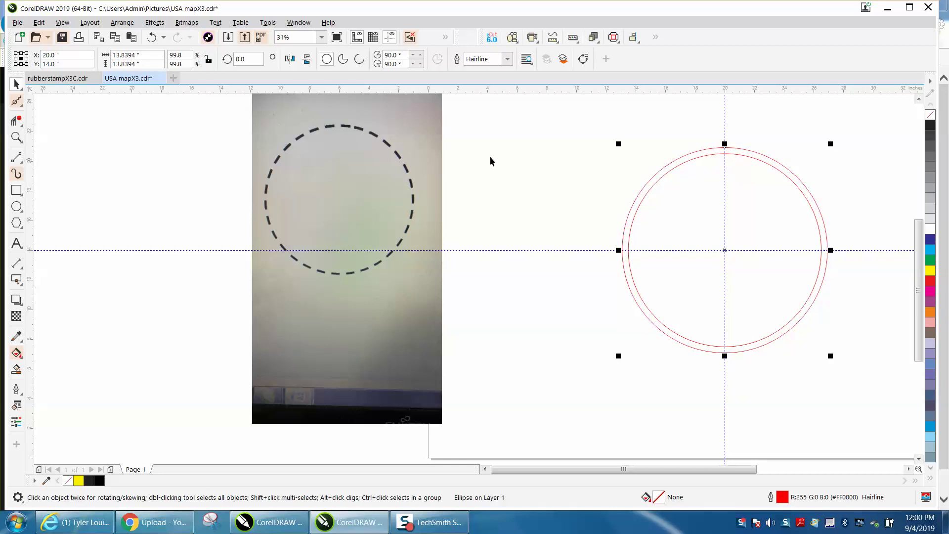
Draw a vertical red line through the circles' centre
left_click(16, 157)
left_click_drag(535, 140, 554, 396)
key("ctrl+z")
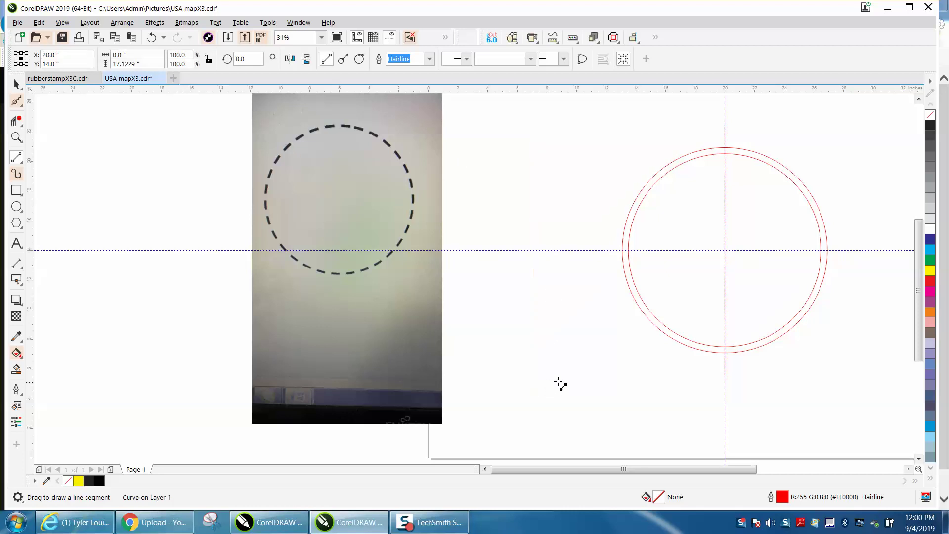
Tilt the line 5°, then duplicate and mirror the copy to form a narrow X
left_click(15, 84)
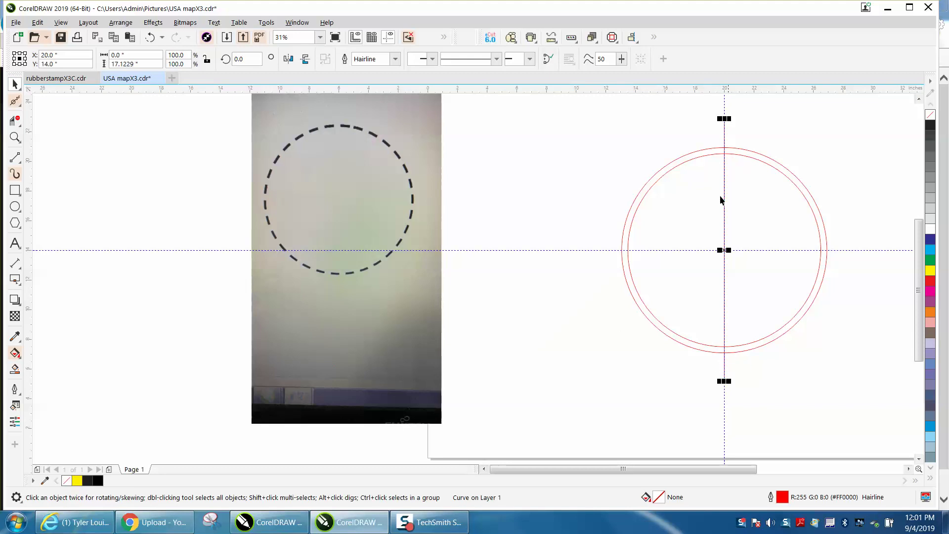
left_click(724, 249)
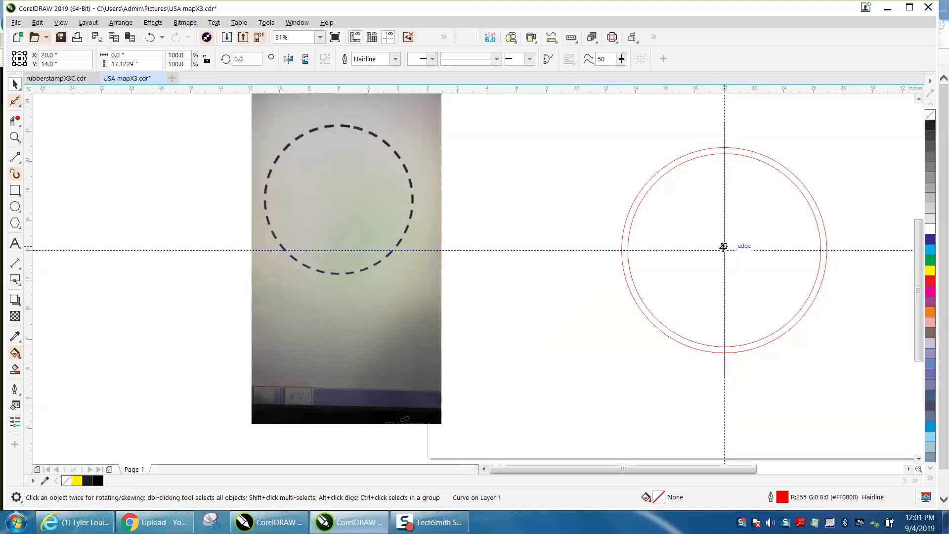
left_click(239, 58)
type("5")
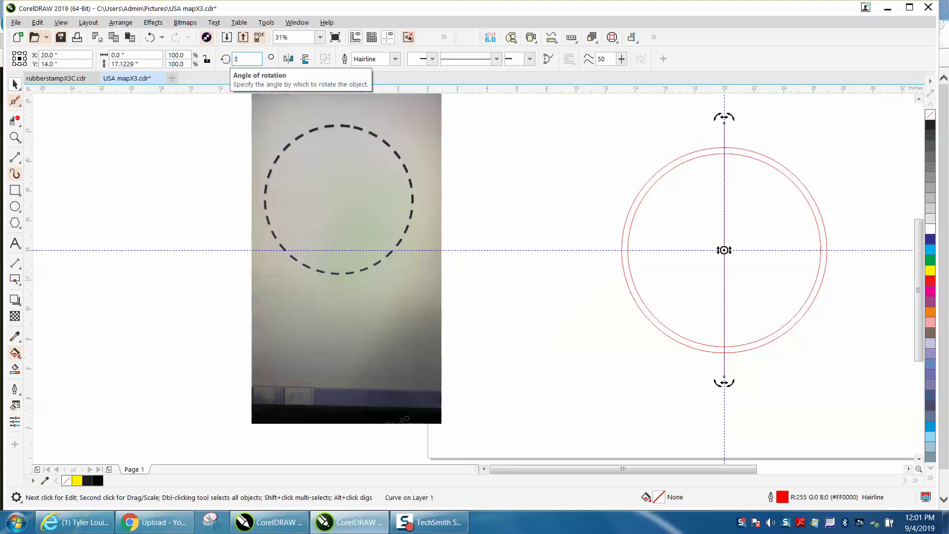
key("Return")
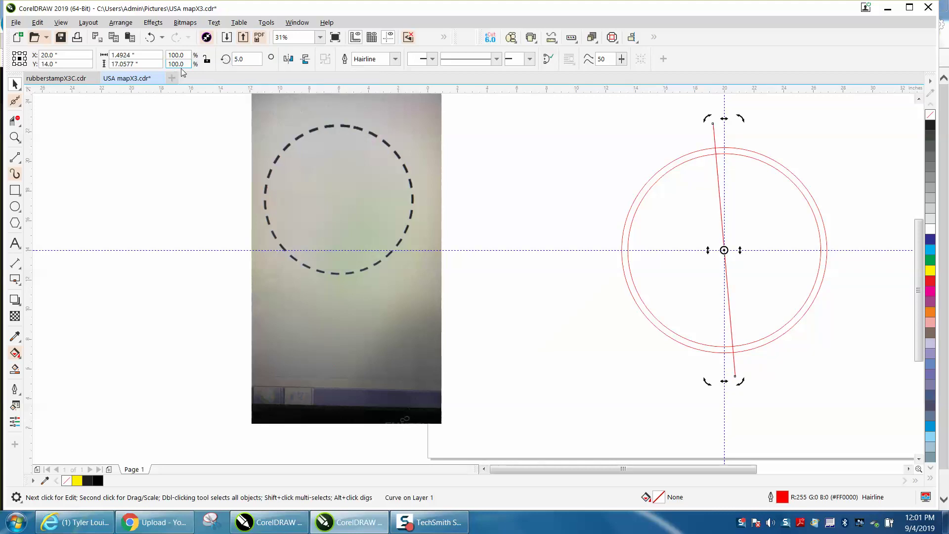
key("KP_Add")
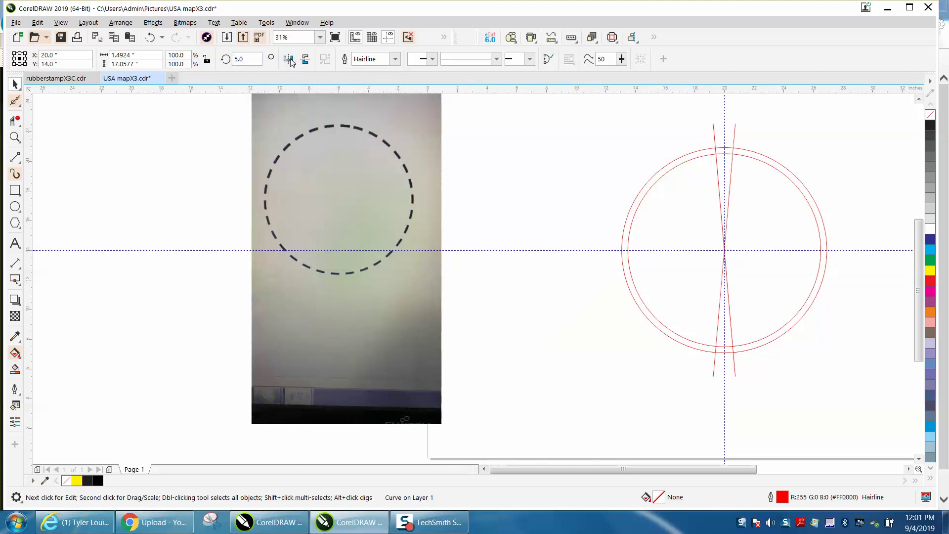
left_click(289, 59)
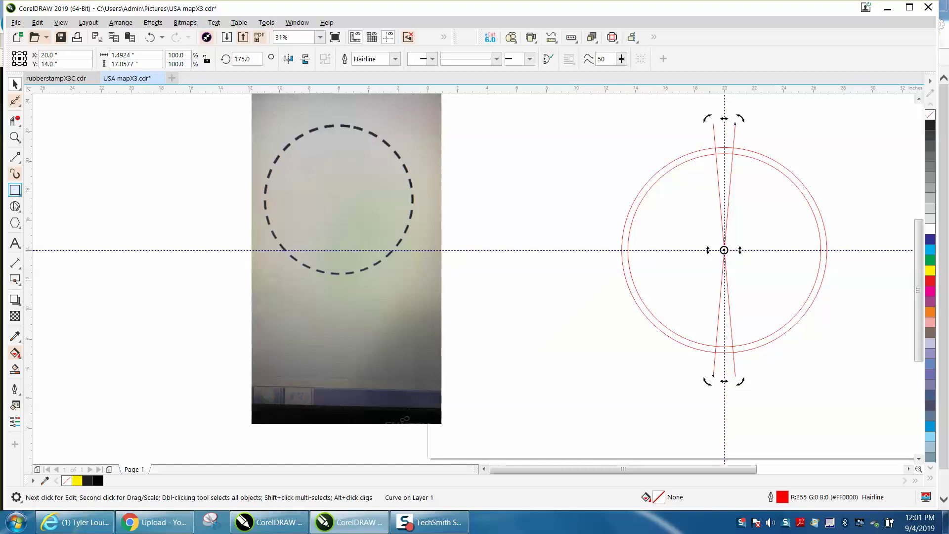
Fill the wedge between the tilted lines and the ring with black
left_click(14, 368)
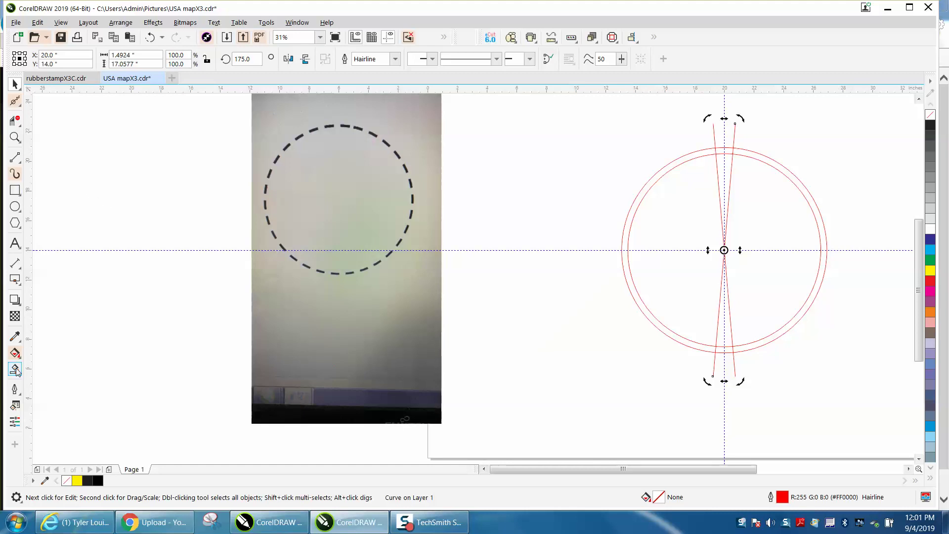
left_click(730, 151)
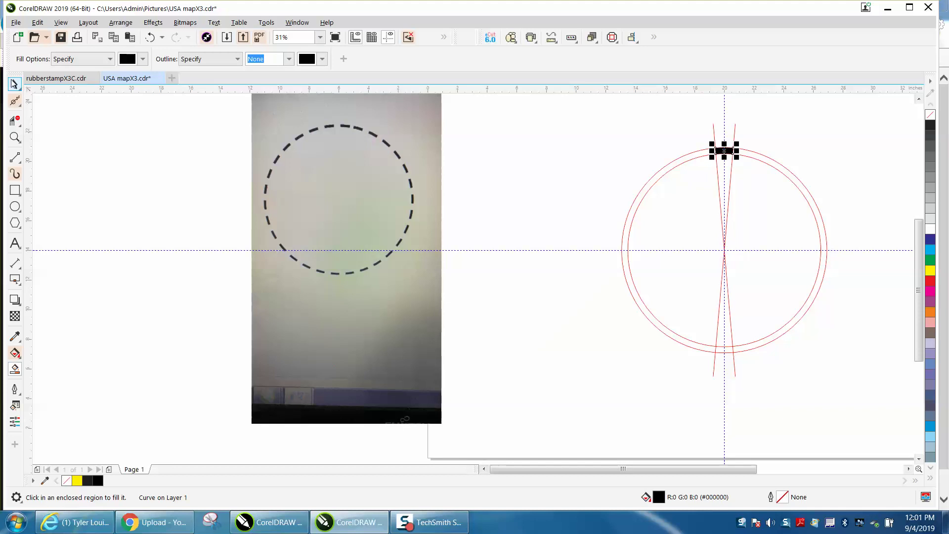
left_click(15, 84)
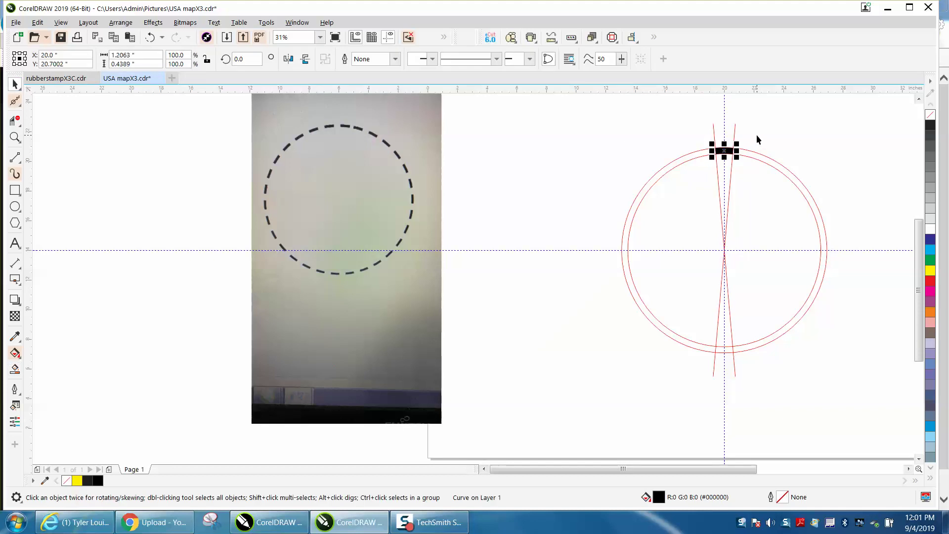
Move the black dash's rotation centre to the circles' centre
left_click(730, 151)
left_click(725, 151)
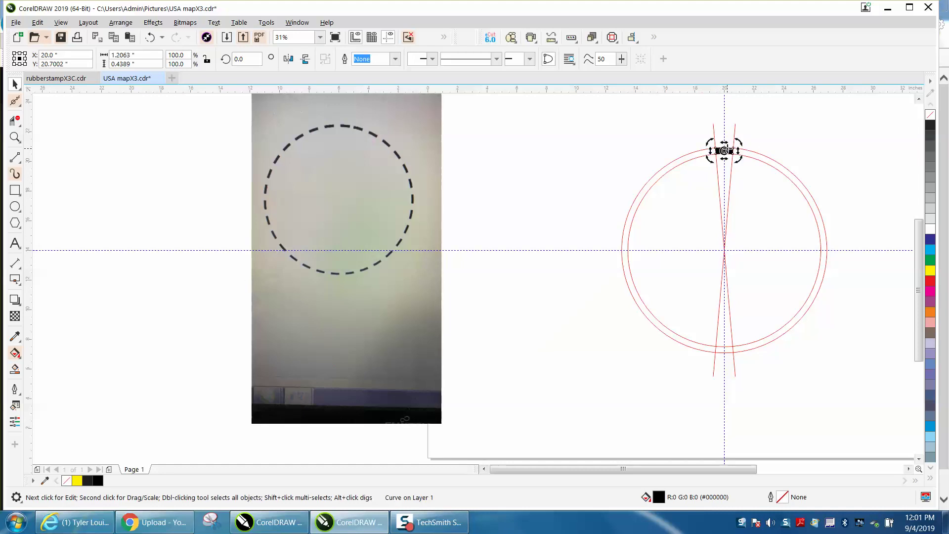
left_click_drag(725, 151, 727, 249)
left_click(744, 152)
left_click(727, 153)
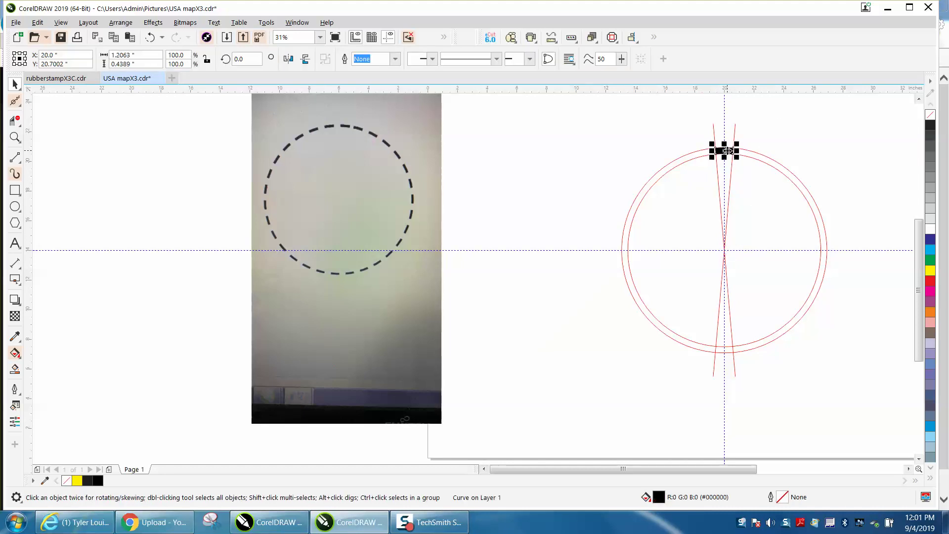
left_click(728, 152)
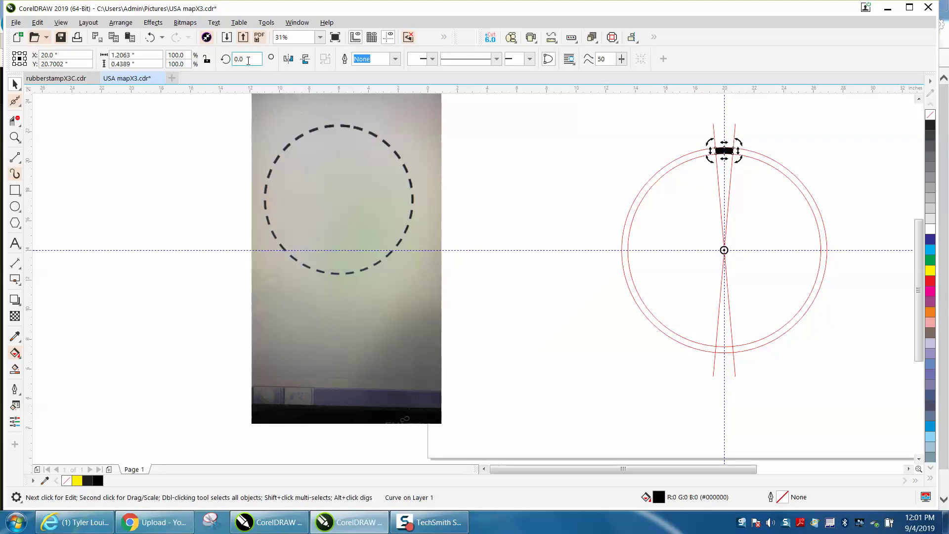
Place dash copies rotated 20° and 40°, then delete both copies
type("20")
key("Return")
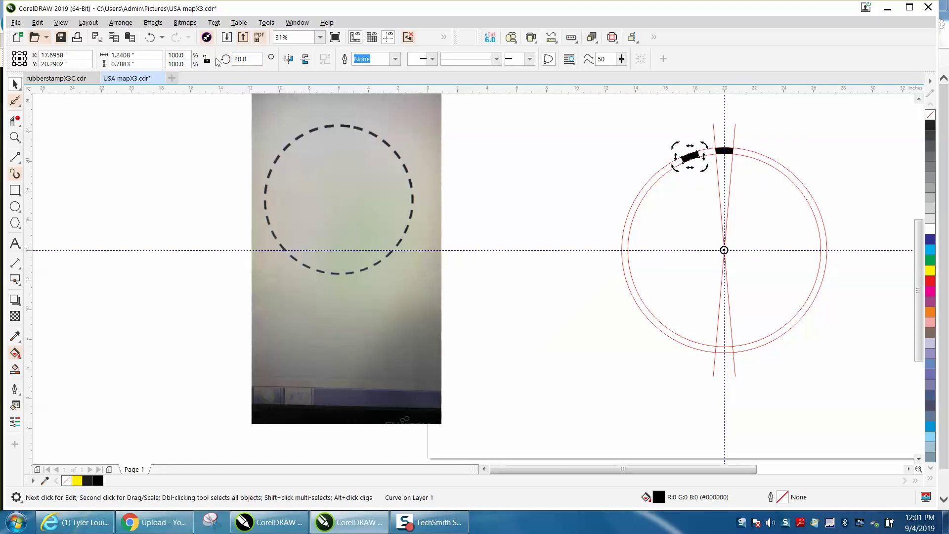
left_click(232, 59)
type("40")
key("Return")
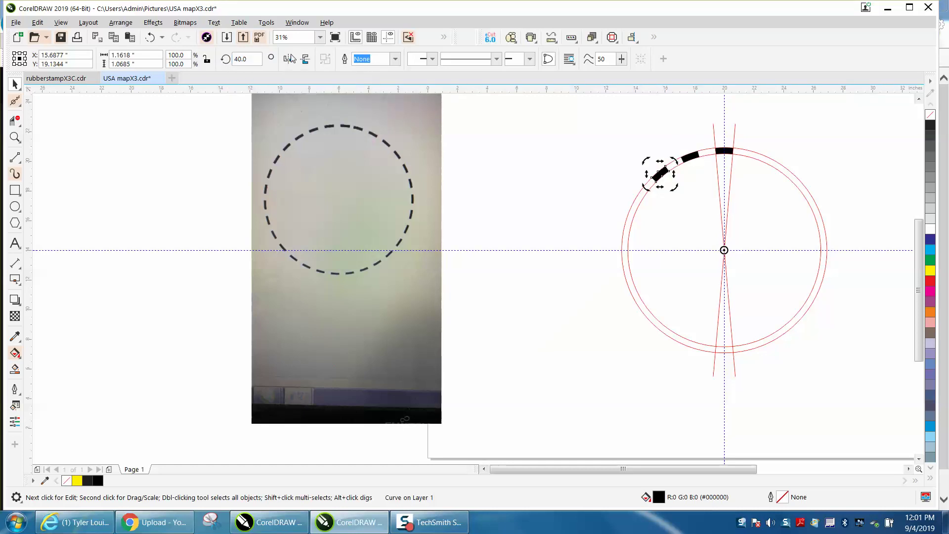
left_click_drag(560, 127, 706, 215)
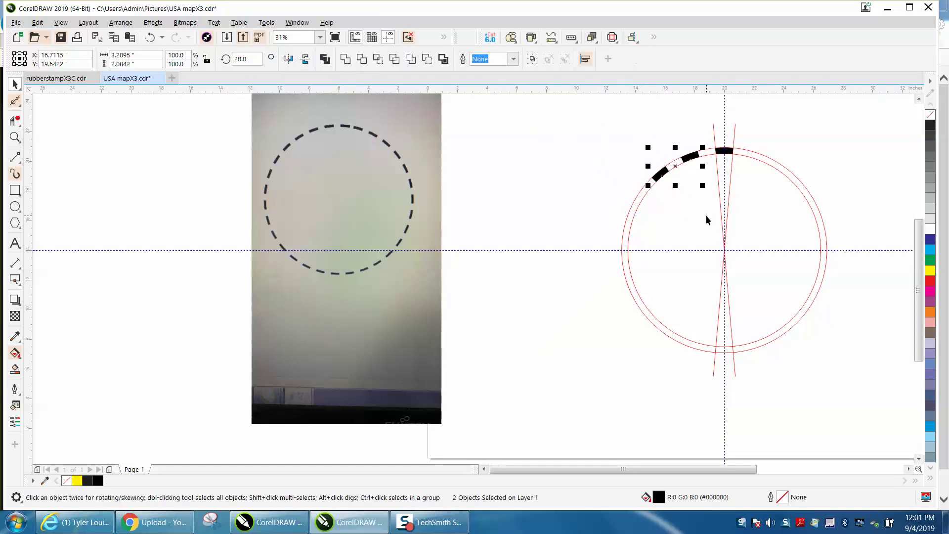
key("Delete")
Delete both slanted red guide lines
left_click(727, 203)
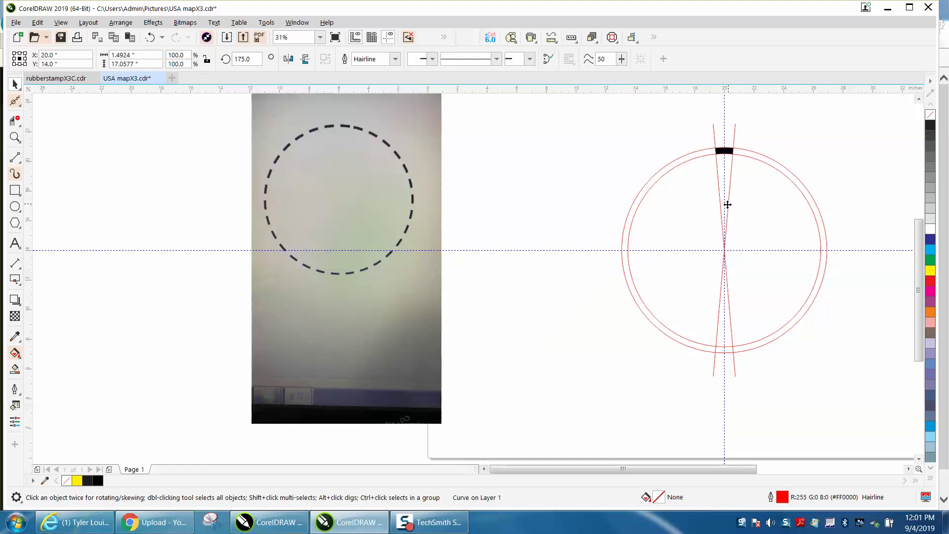
key("Delete")
left_click(721, 206)
key("Delete")
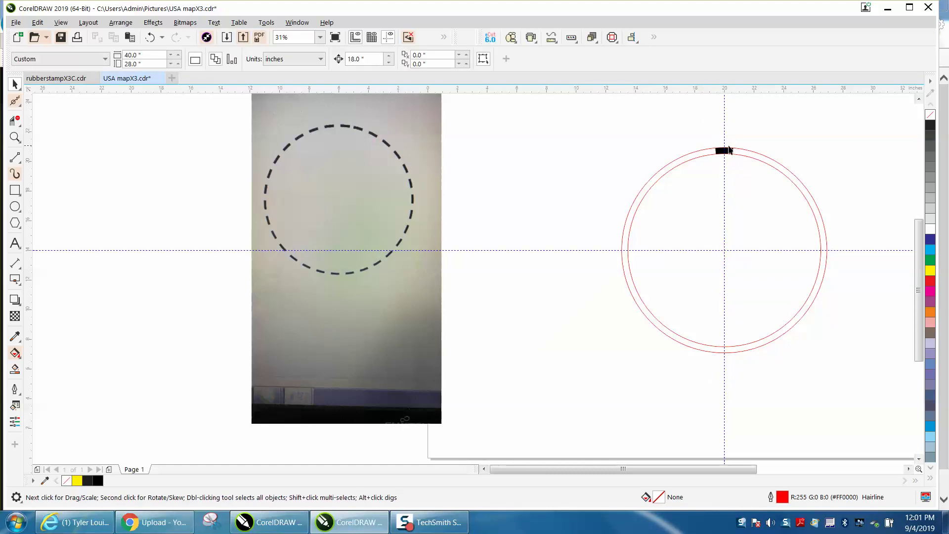
Drag the black dash's rotation centre down toward the ring's centre
left_click(734, 150)
key("F10")
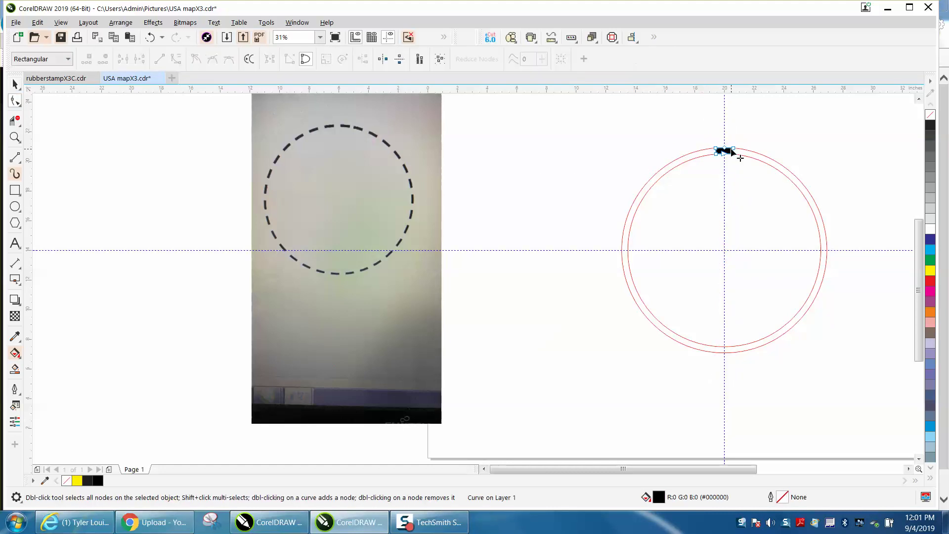
left_click(14, 84)
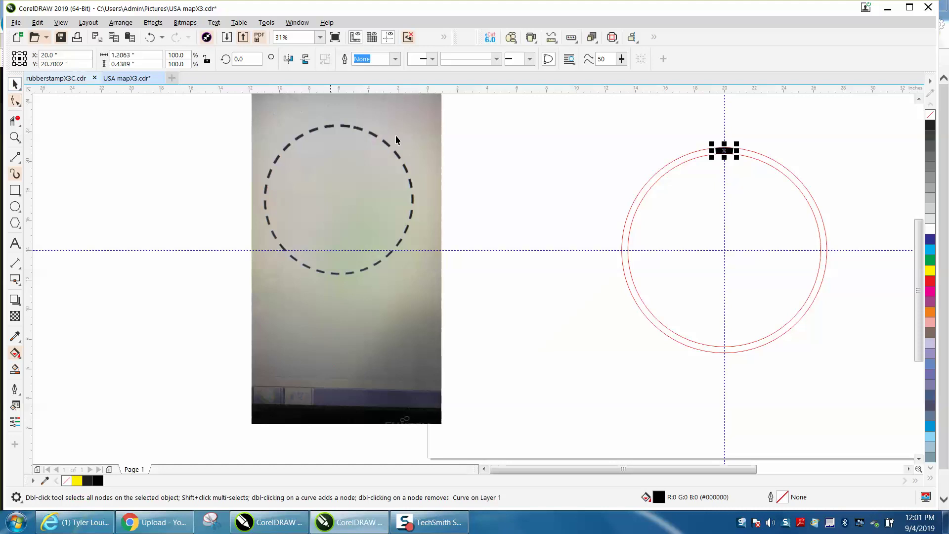
left_click(727, 151)
left_click_drag(725, 150, 733, 248)
left_click(818, 138)
Reselect the dash and snap its rotation centre exactly onto the ring's centre
left_click(731, 152)
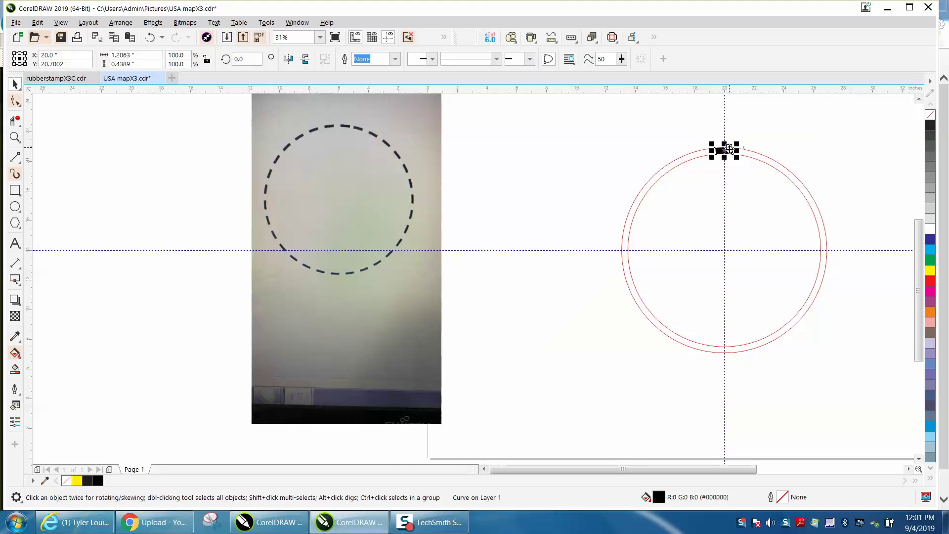
key("F10")
left_click(15, 84)
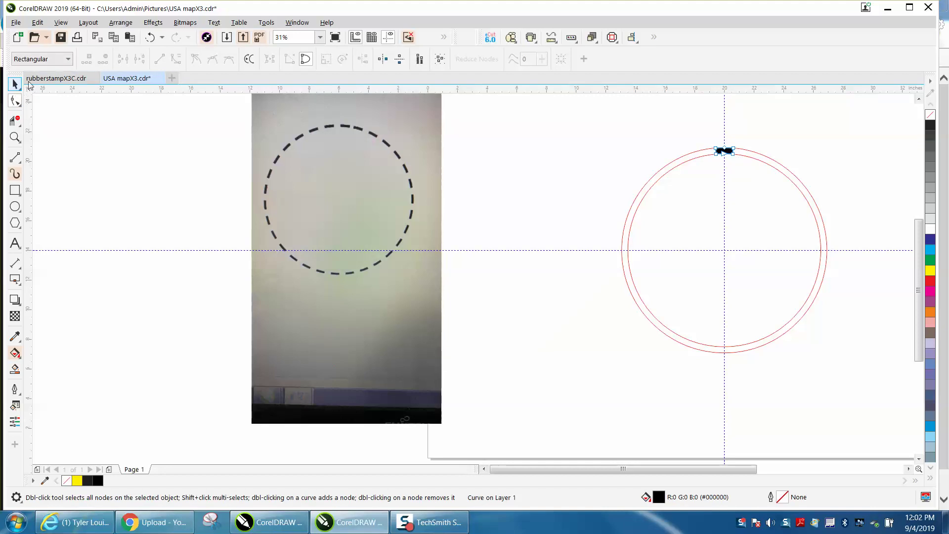
left_click(47, 88)
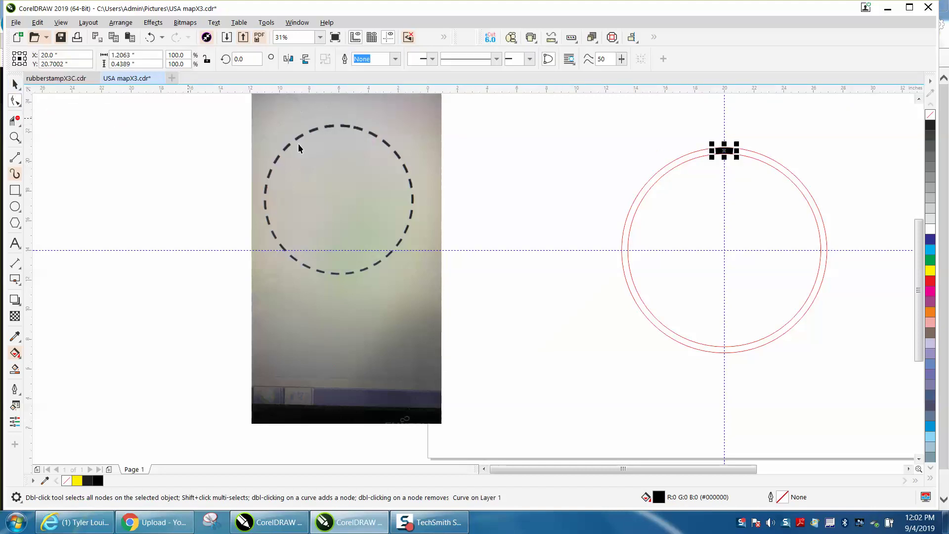
left_click(725, 151)
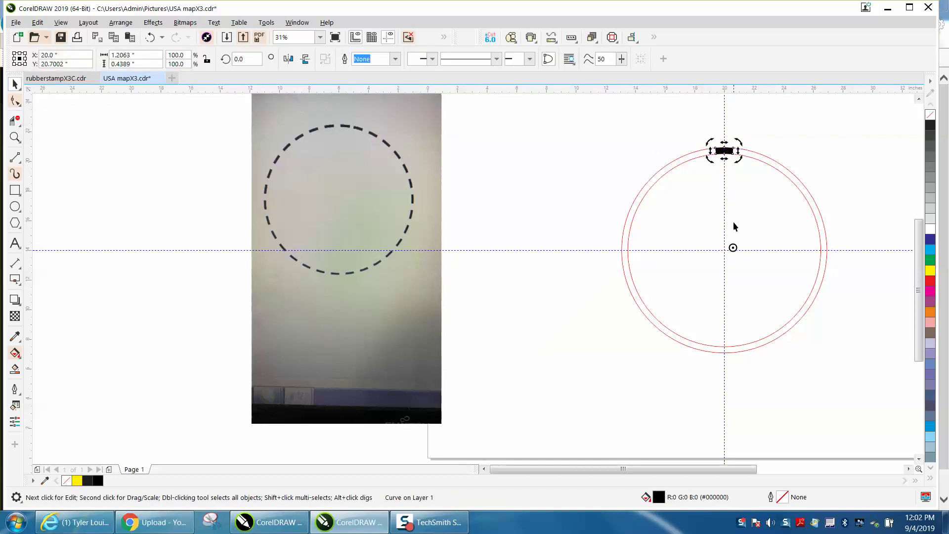
left_click_drag(734, 247, 728, 249)
key("Escape")
left_click(728, 152)
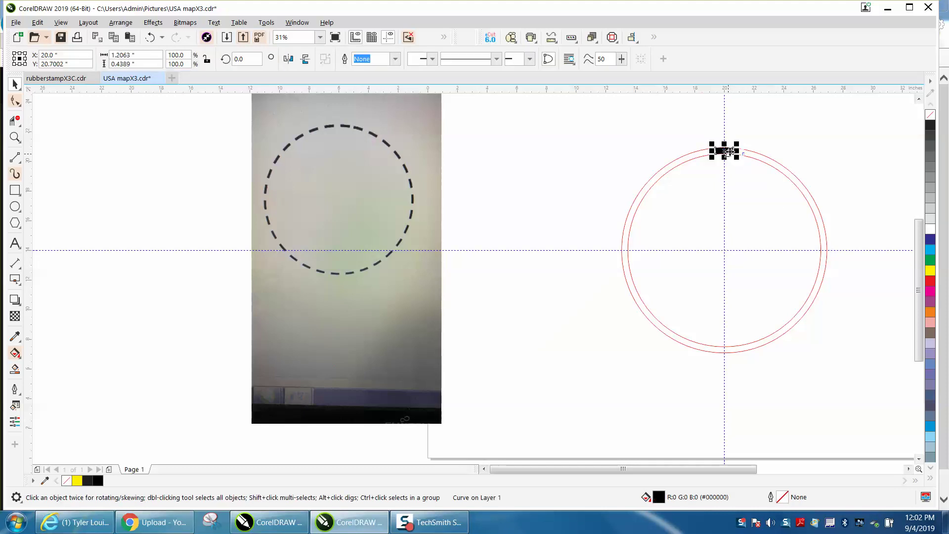
left_click(730, 151)
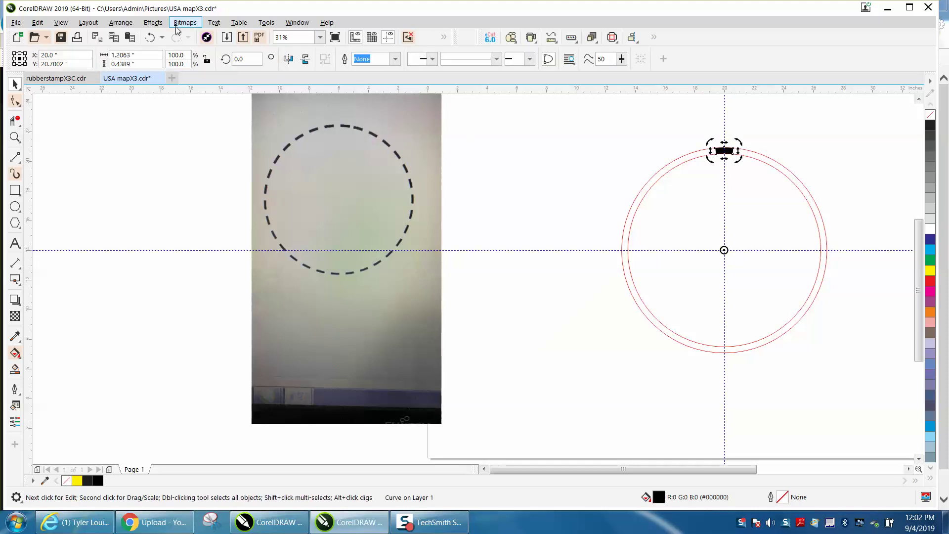
Apply a Rotate transform of 20.0° with 18 copies, then marquee-select the whole ring
left_click(153, 22)
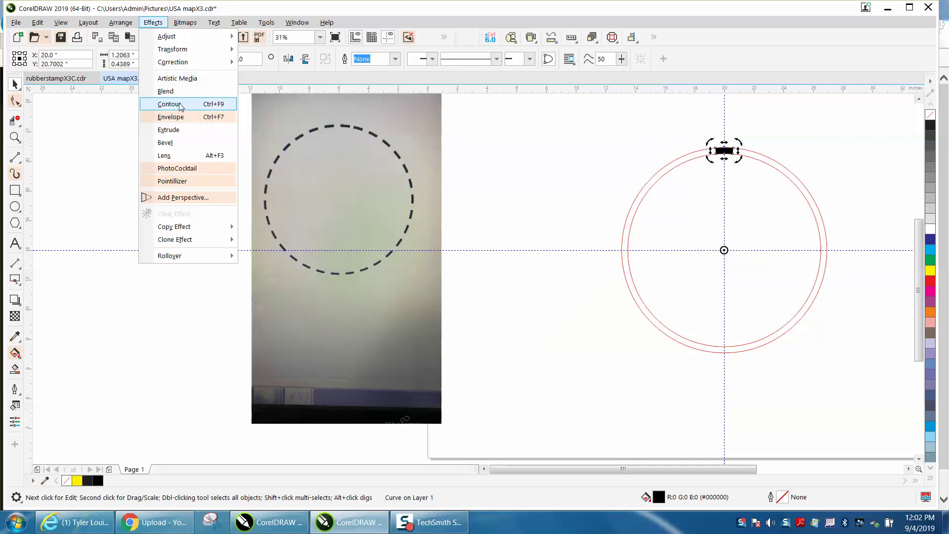
mouse_move(127, 29)
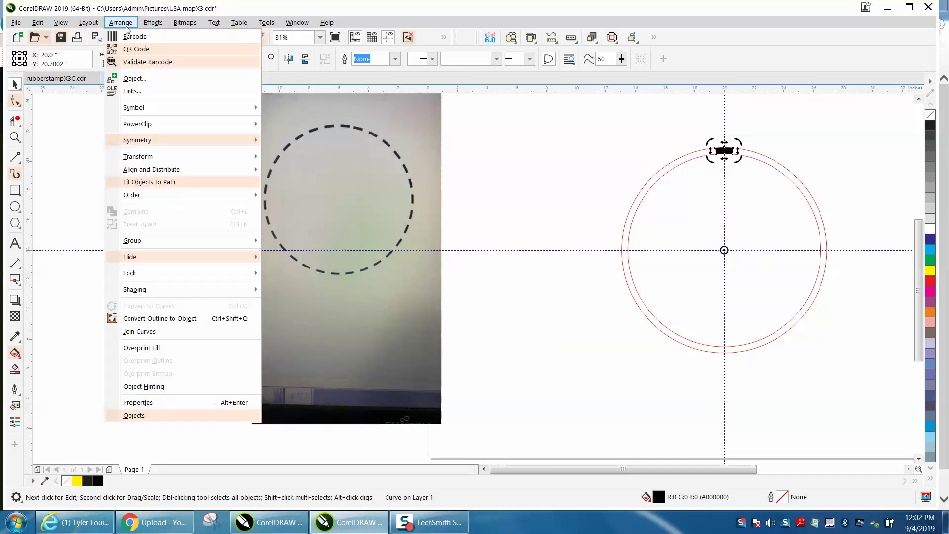
mouse_move(155, 157)
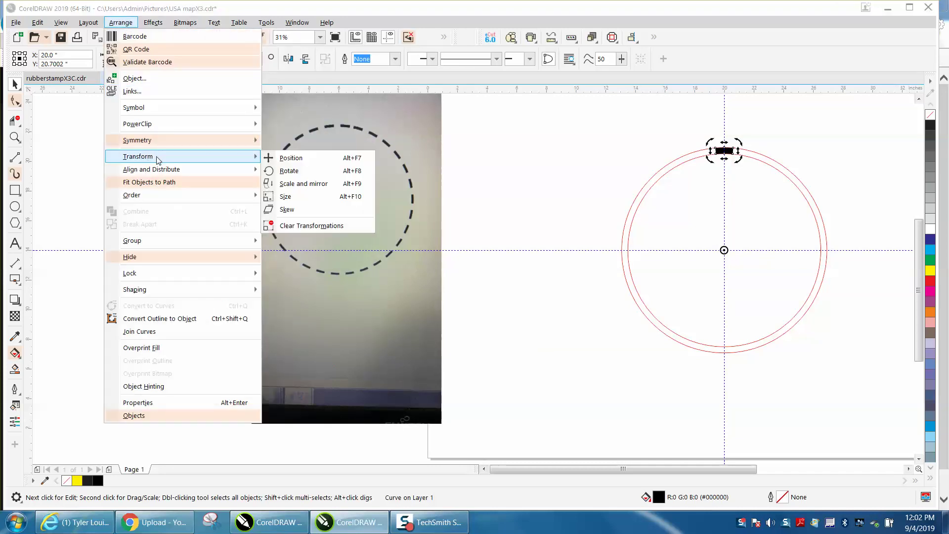
left_click(290, 171)
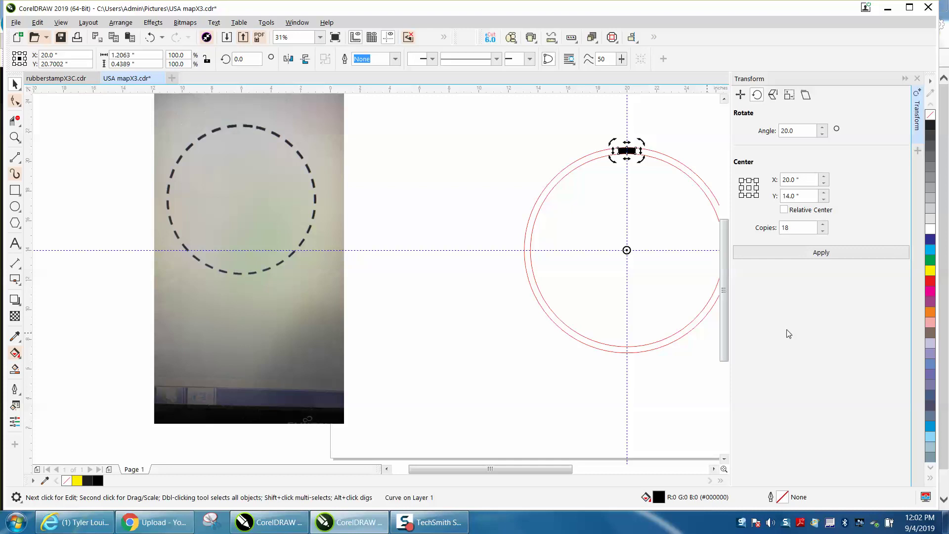
left_click(842, 255)
scroll(658, 188, "down", 2)
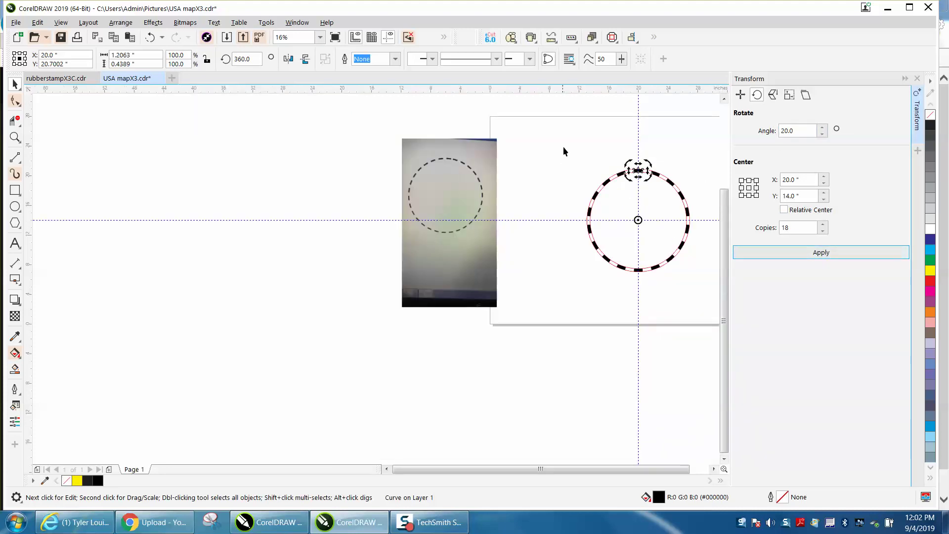
left_click_drag(563, 147, 691, 269)
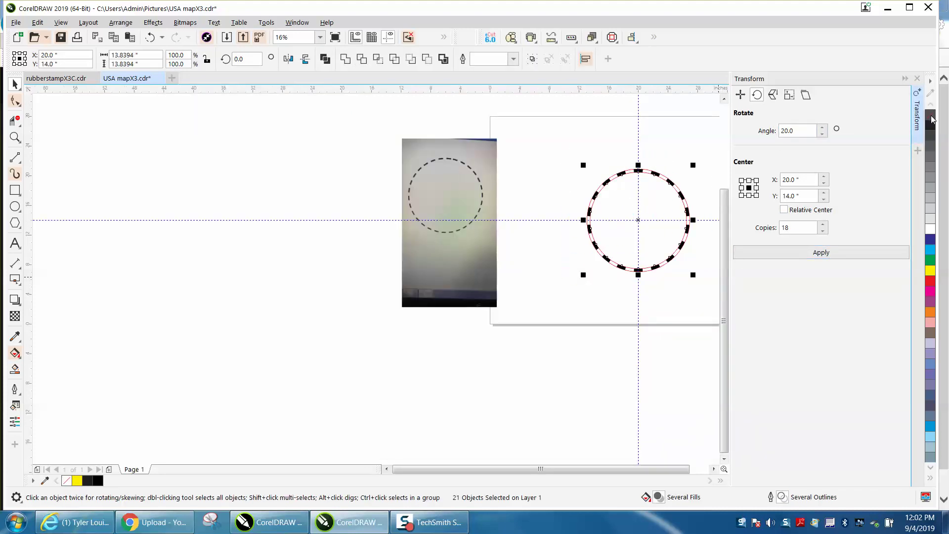
Set the selected outlines to No Color, then zoom in to inspect the black dashes
left_click(918, 79)
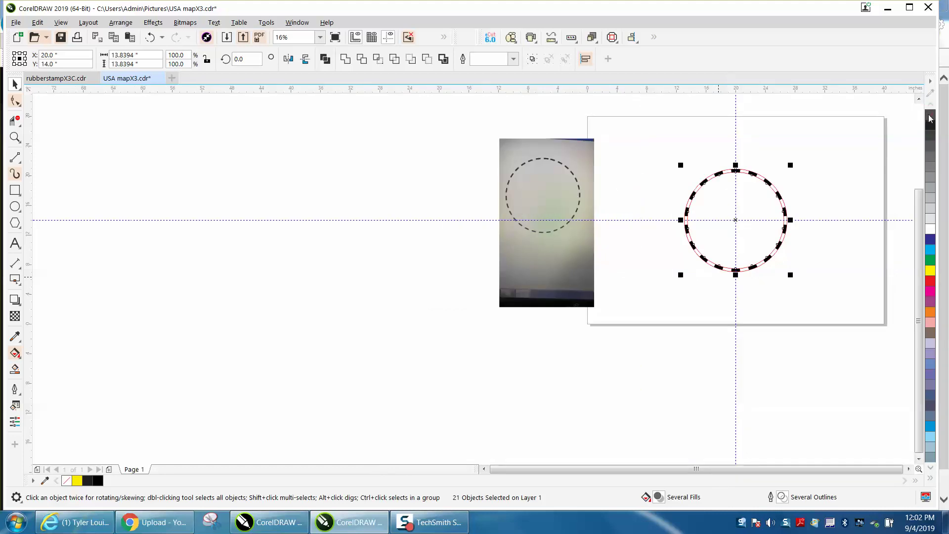
right_click(930, 117)
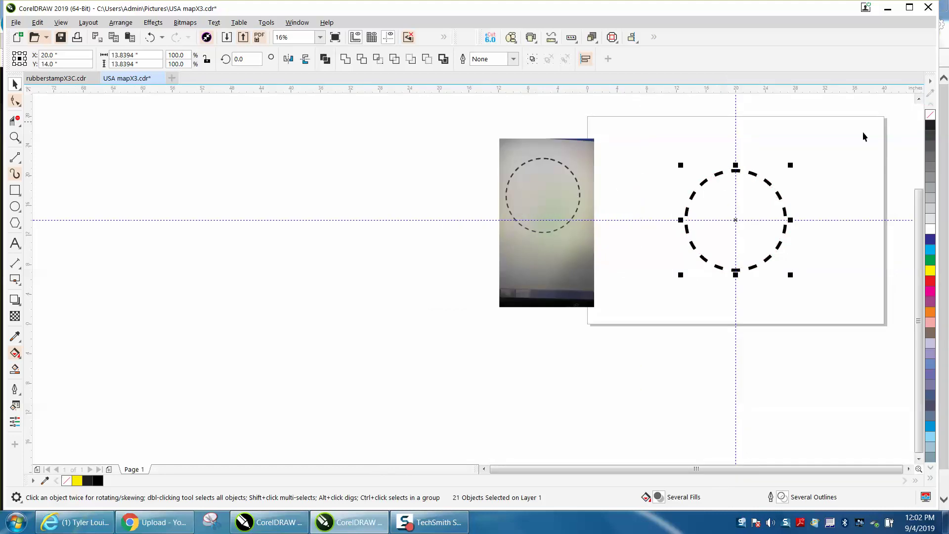
left_click(16, 136)
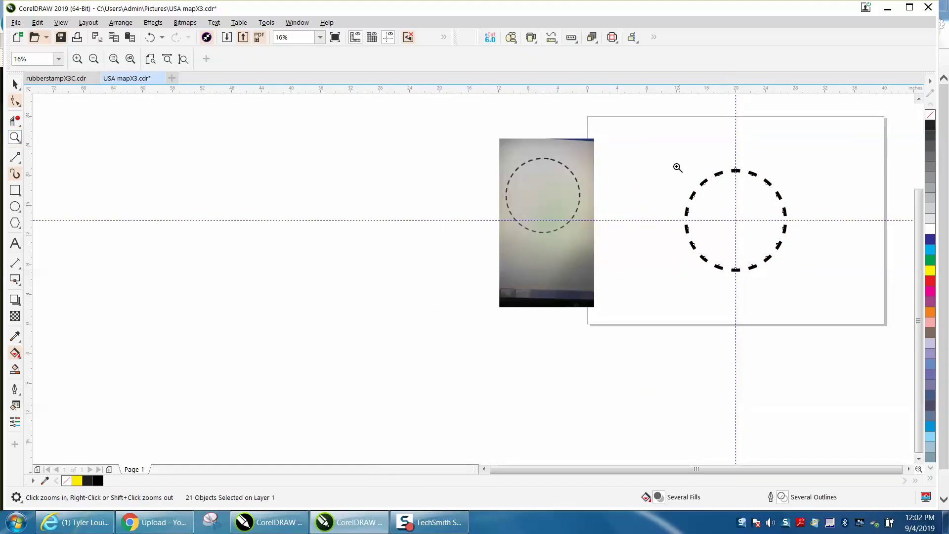
left_click_drag(675, 165, 820, 286)
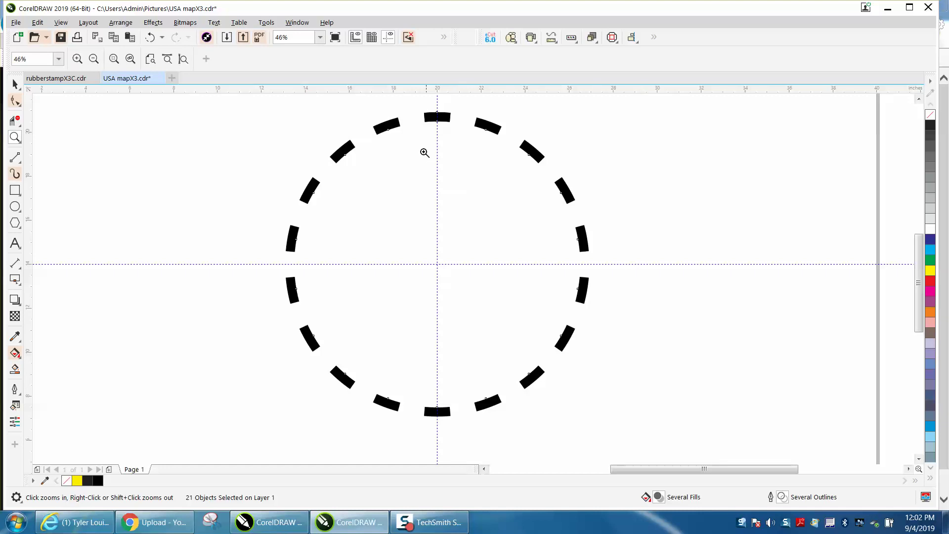
right_click(440, 191)
right_click(440, 192)
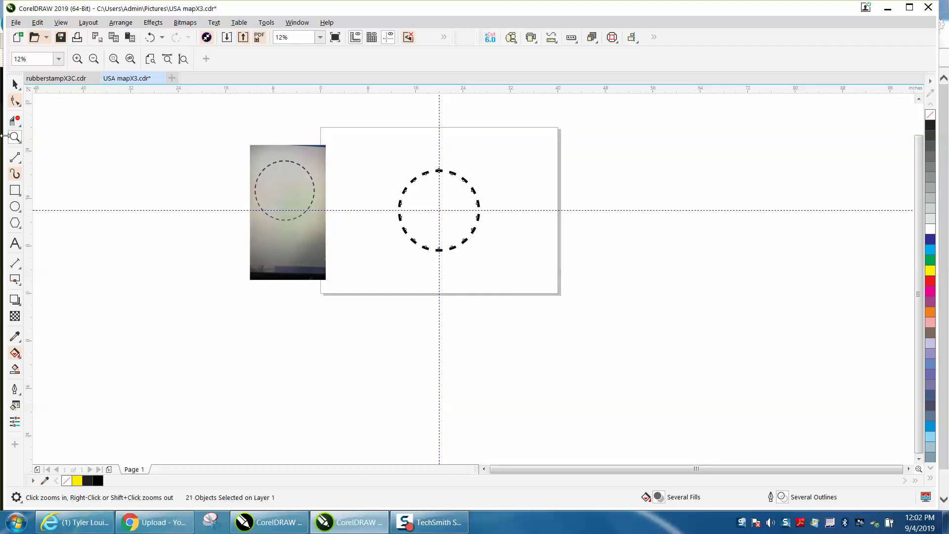
left_click_drag(395, 171, 520, 250)
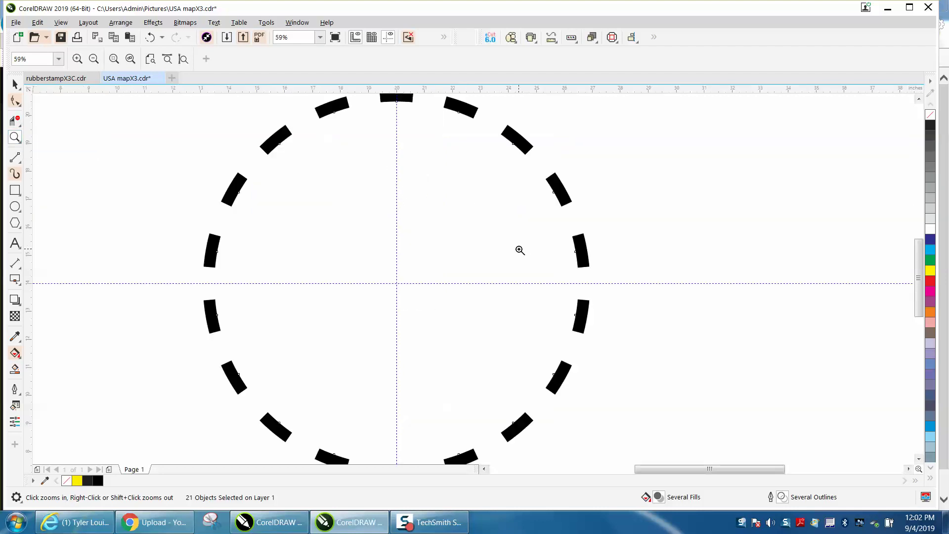